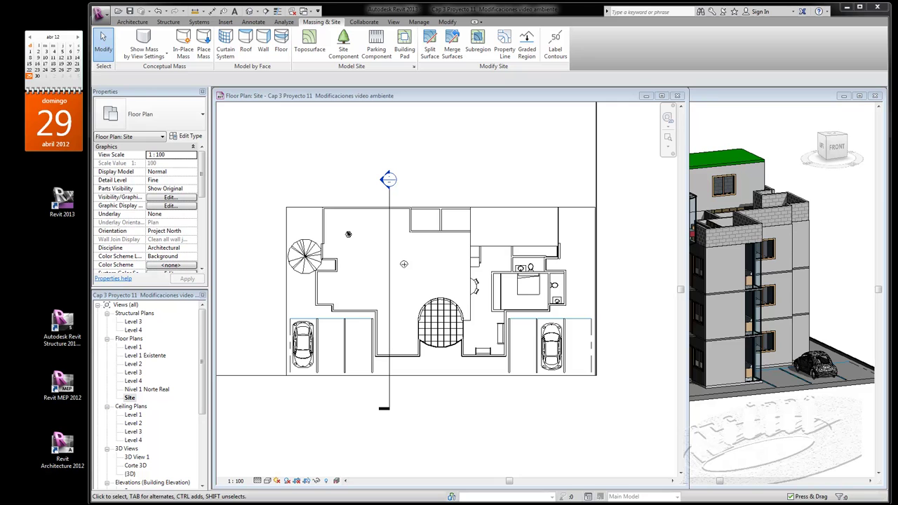
- Open the Nivel 1 Norte Real floor plan and turn shadows on
{"action": "left_click", "coordinate": [408, 132]}
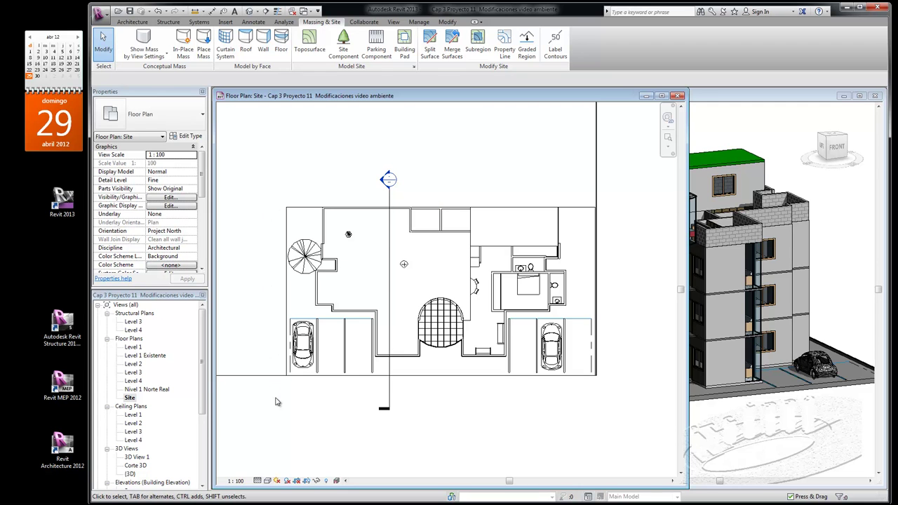
{"action": "left_click", "coordinate": [427, 391]}
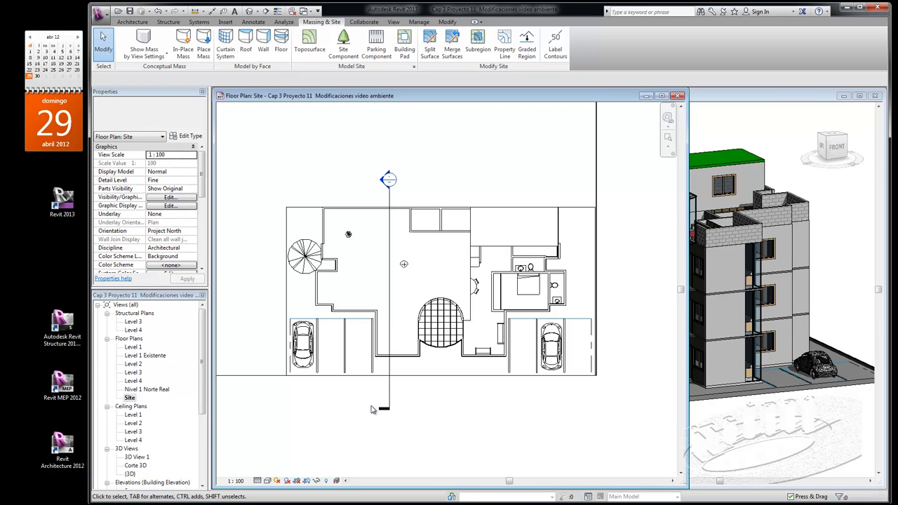
{"action": "double_click", "coordinate": [151, 389]}
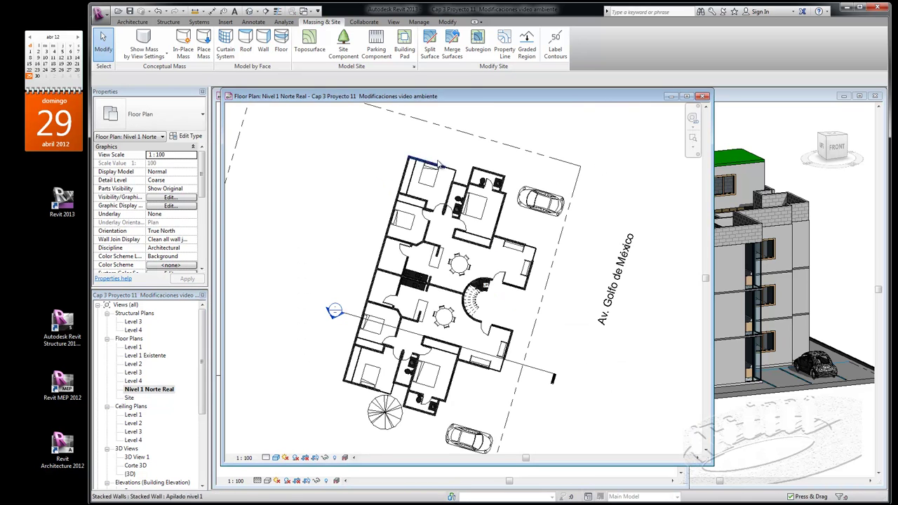
{"action": "scroll", "coordinate": [446, 153], "scroll_direction": "down", "scroll_amount": 1}
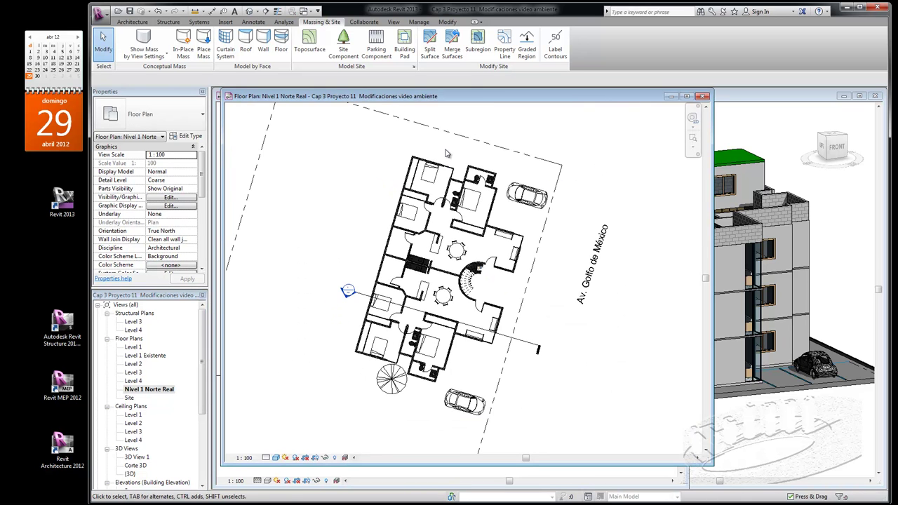
{"action": "left_click", "coordinate": [297, 458]}
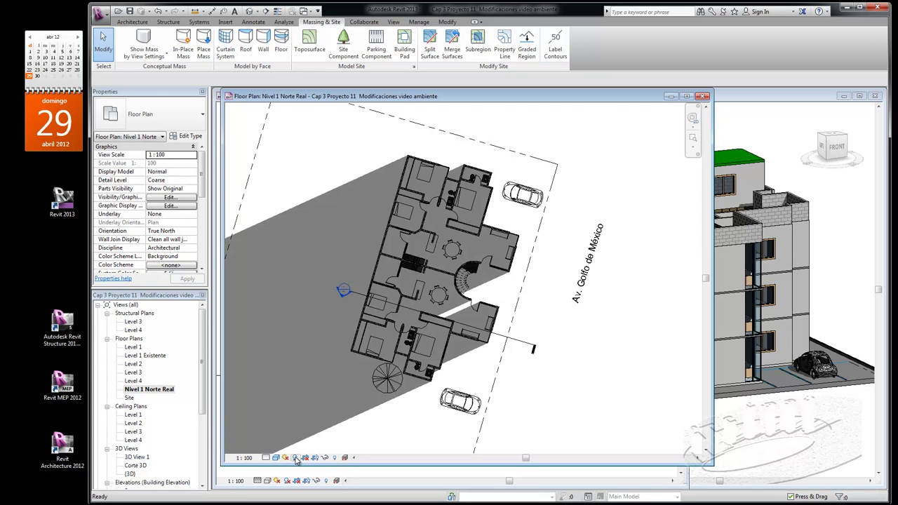
- In Sun Settings choose Single Day, the Summer Solstice Solar Study preset, and a 30-minute interval
{"action": "left_click", "coordinate": [286, 459]}
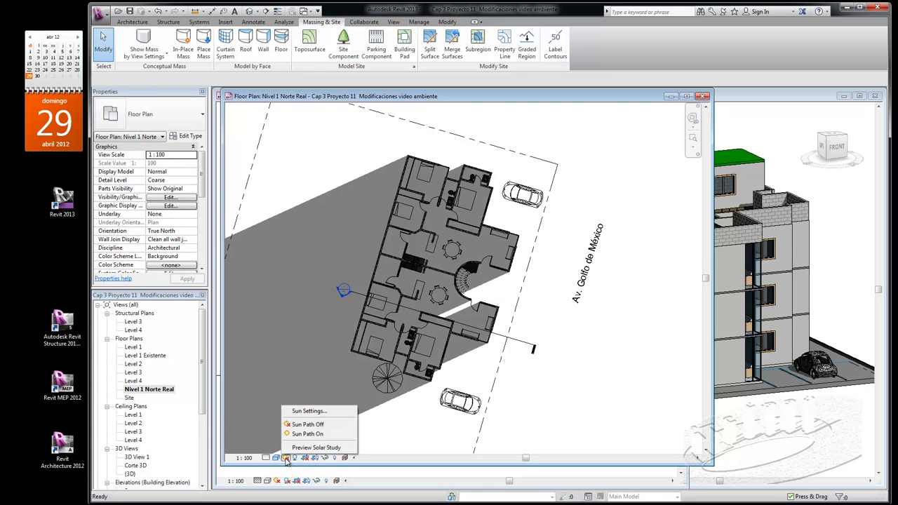
{"action": "left_click", "coordinate": [300, 411]}
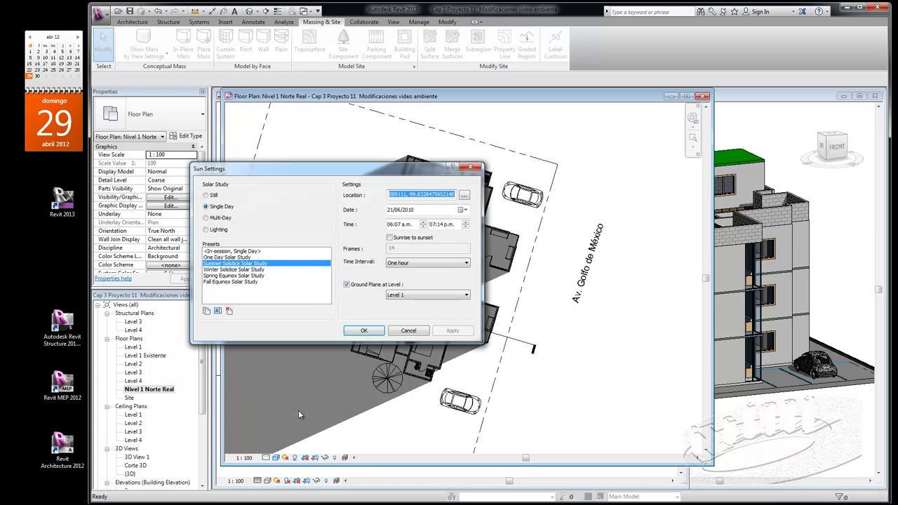
{"action": "left_click", "coordinate": [207, 196]}
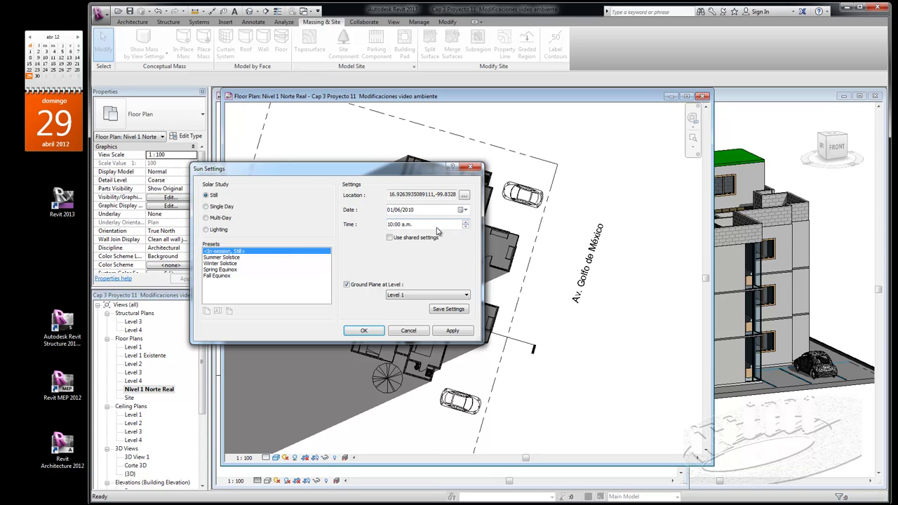
{"action": "left_click", "coordinate": [206, 207]}
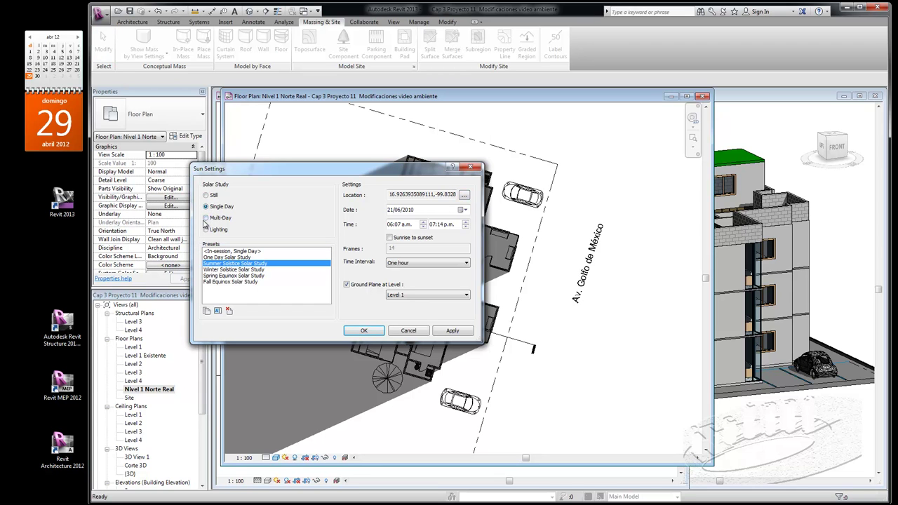
{"action": "left_click", "coordinate": [229, 270]}
{"action": "left_click", "coordinate": [229, 264]}
{"action": "left_click", "coordinate": [466, 263]}
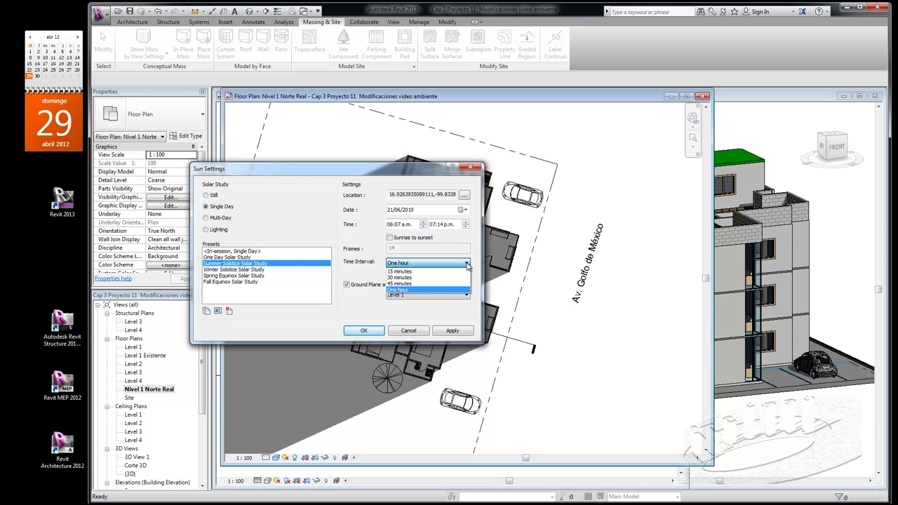
{"action": "left_click", "coordinate": [403, 280]}
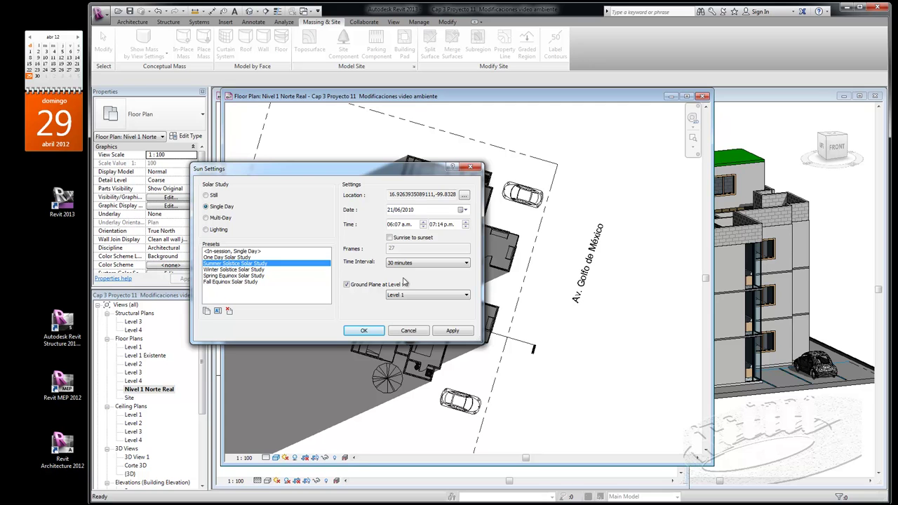
{"action": "left_click", "coordinate": [365, 331]}
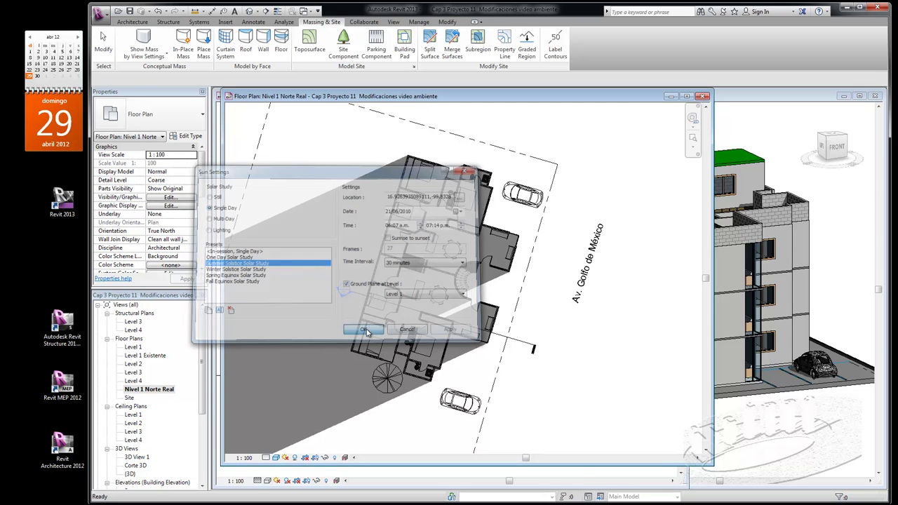
- Preview the solar study, then set it to run from sunrise to sunset and zoom out
{"action": "left_click", "coordinate": [285, 458]}
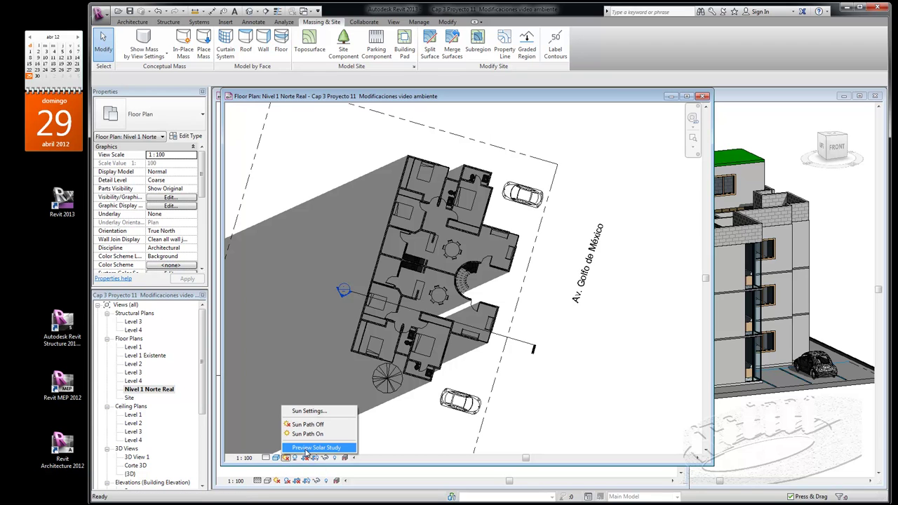
{"action": "left_click", "coordinate": [307, 448]}
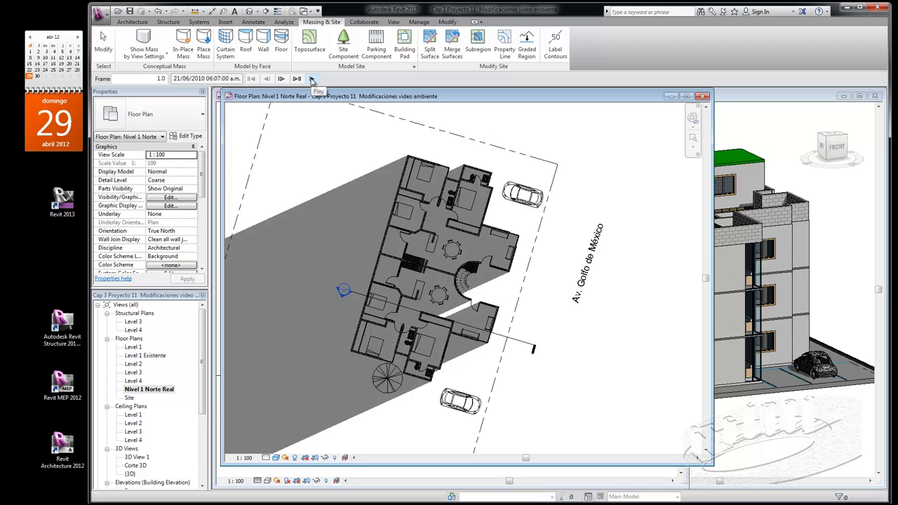
{"action": "left_click", "coordinate": [285, 458]}
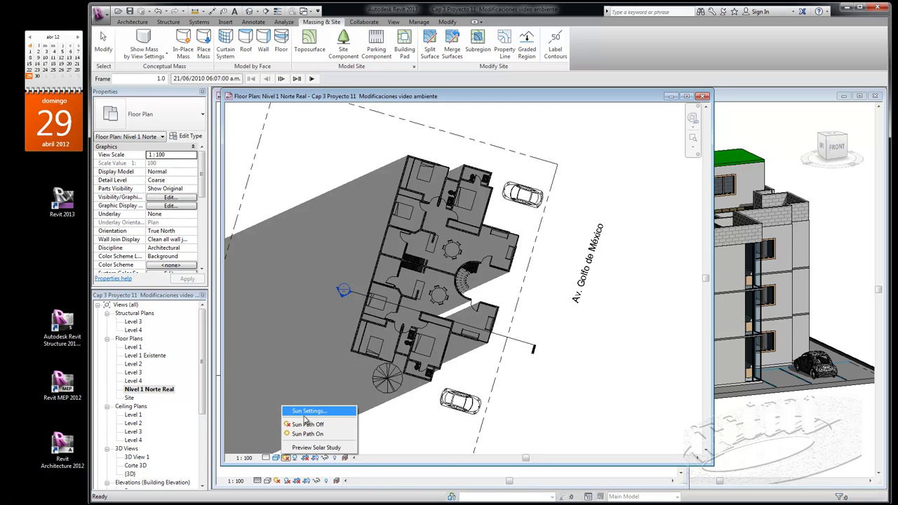
{"action": "left_click", "coordinate": [306, 412]}
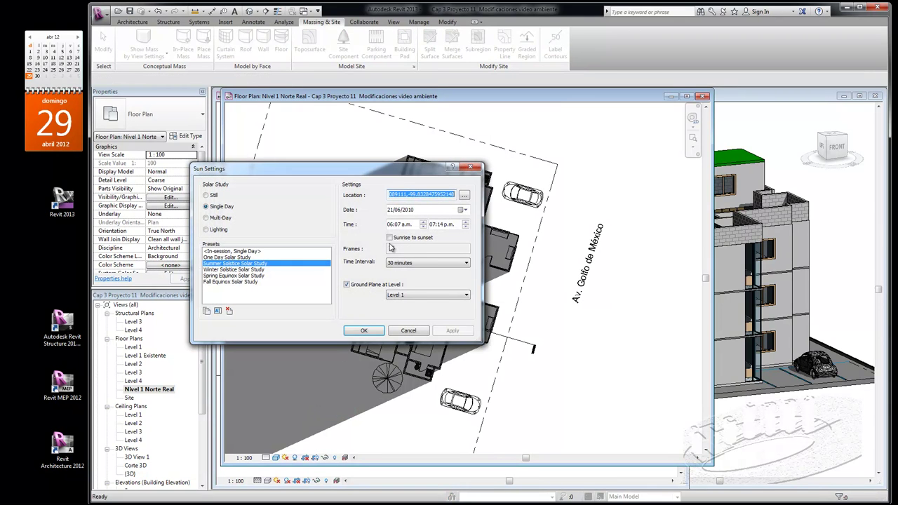
{"action": "left_click", "coordinate": [390, 239]}
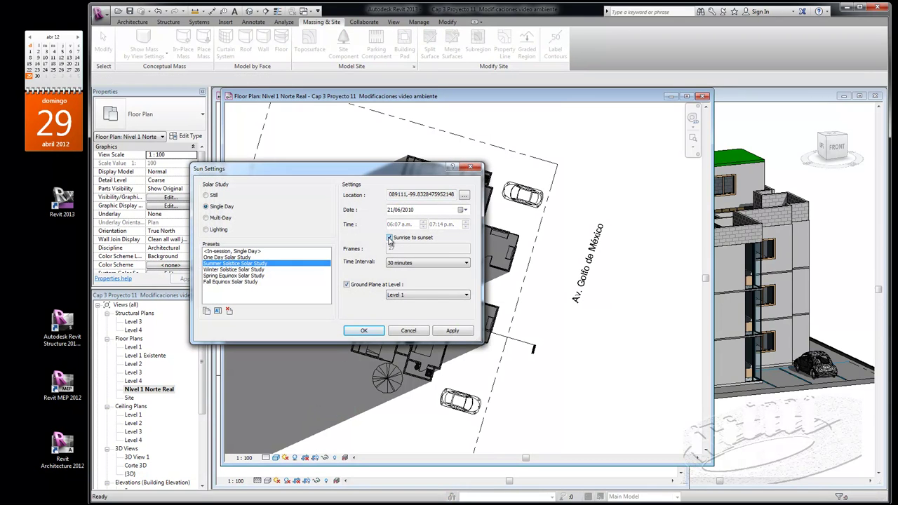
{"action": "left_click", "coordinate": [364, 331]}
{"action": "scroll", "coordinate": [531, 274], "scroll_direction": "down", "scroll_amount": 3}
{"action": "scroll", "coordinate": [530, 273], "scroll_direction": "down", "scroll_amount": 2}
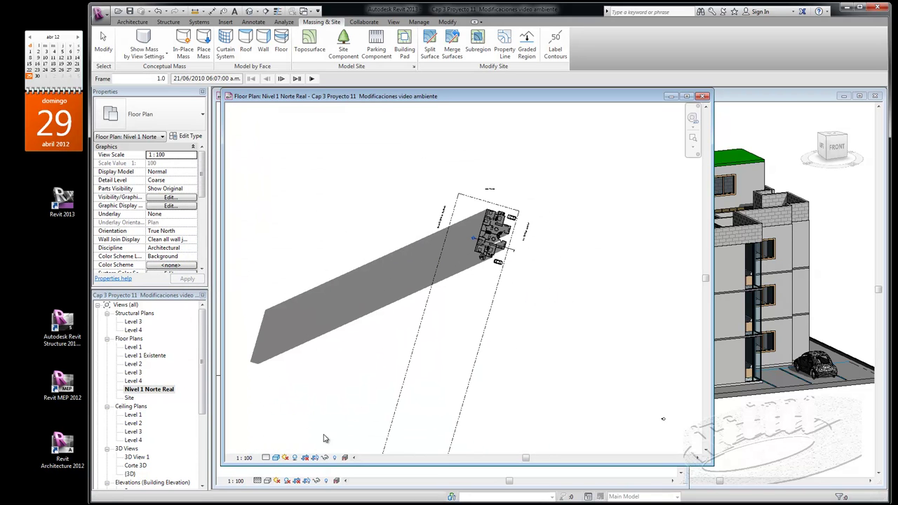
- Turn Sun Path On to show the 21 June sun path, then zoom back in on the building
{"action": "left_click", "coordinate": [287, 459]}
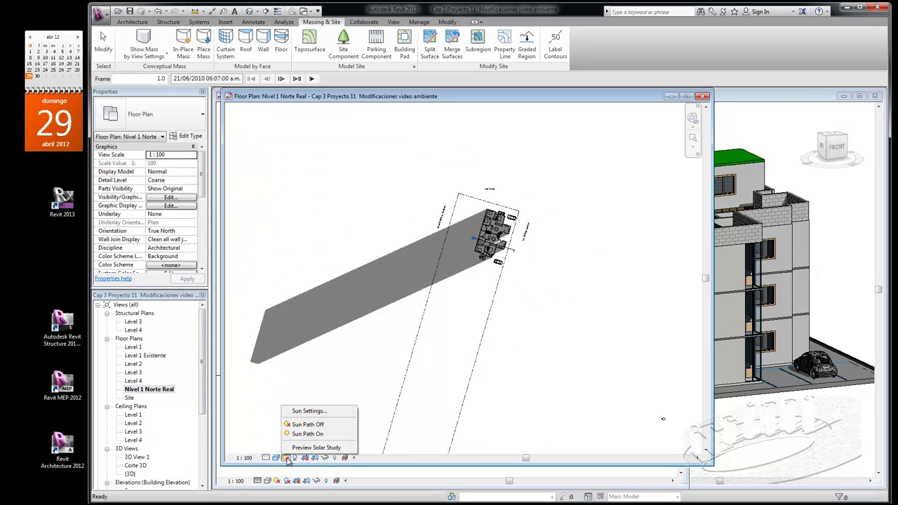
{"action": "left_click", "coordinate": [298, 435]}
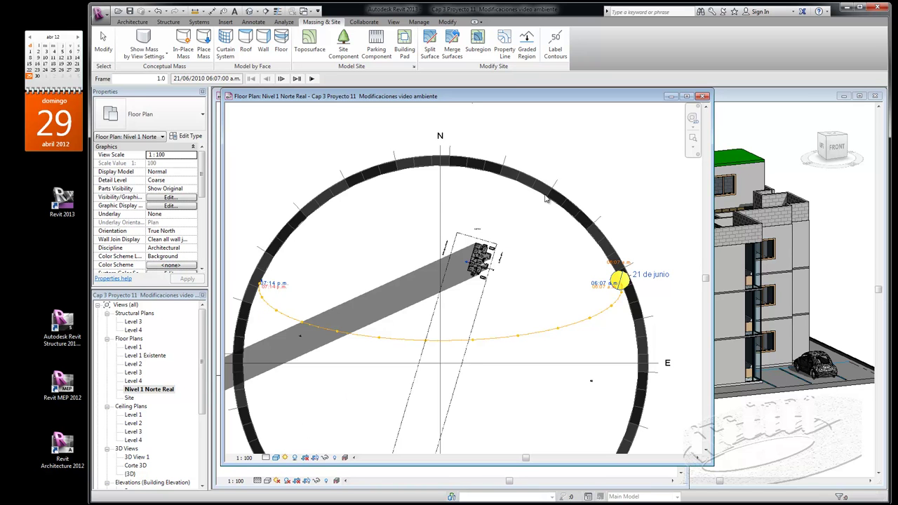
{"action": "scroll", "coordinate": [528, 214], "scroll_direction": "up", "scroll_amount": 1}
{"action": "scroll", "coordinate": [491, 274], "scroll_direction": "up", "scroll_amount": 2}
{"action": "scroll", "coordinate": [484, 267], "scroll_direction": "up", "scroll_amount": 2}
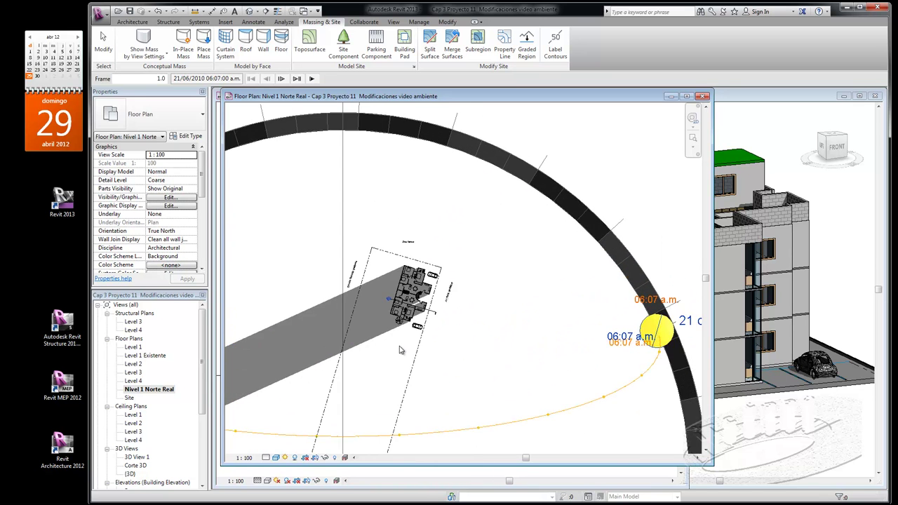
{"action": "scroll", "coordinate": [478, 260], "scroll_direction": "up", "scroll_amount": 2}
{"action": "scroll", "coordinate": [443, 122], "scroll_direction": "up", "scroll_amount": 1}
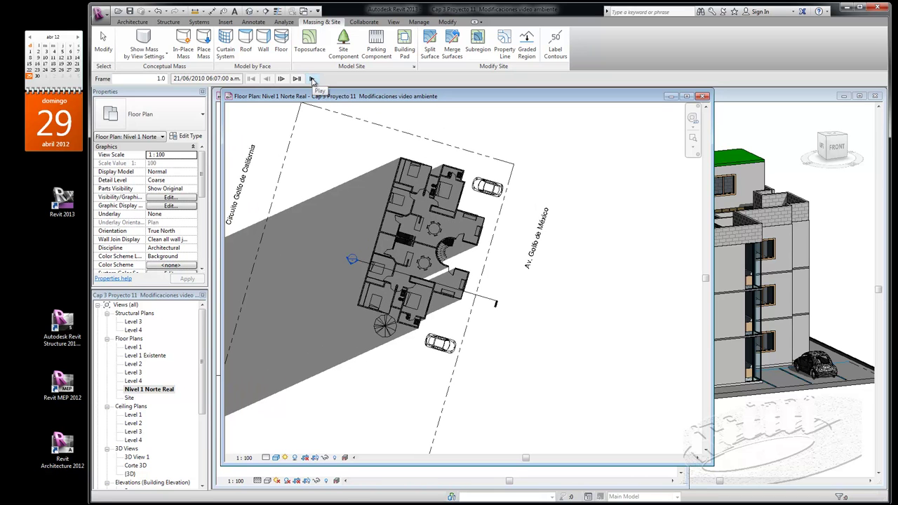
- Play the solar study animation and jump ahead two key frames
{"action": "left_click", "coordinate": [313, 80]}
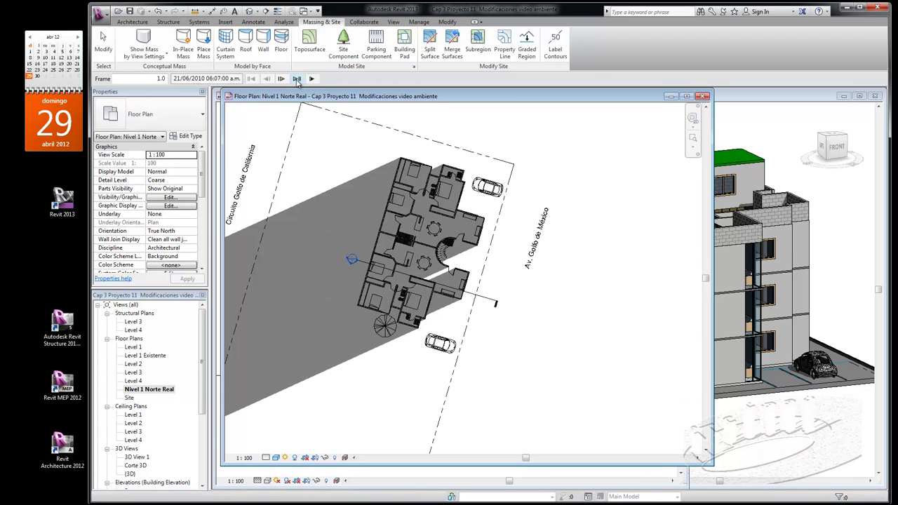
{"action": "left_click", "coordinate": [297, 79]}
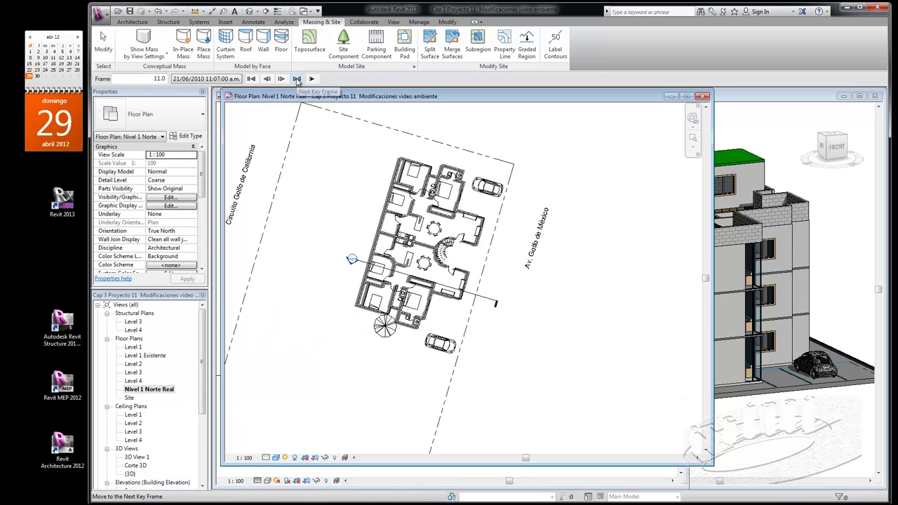
{"action": "left_click", "coordinate": [297, 80]}
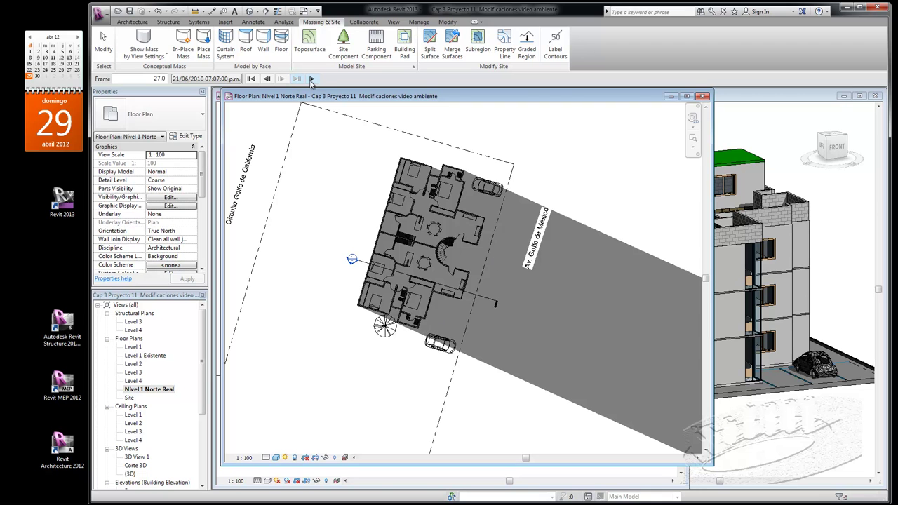
- Step the solar study back eight frames and play it again, stopping at frame 17
{"action": "left_click", "coordinate": [266, 79]}
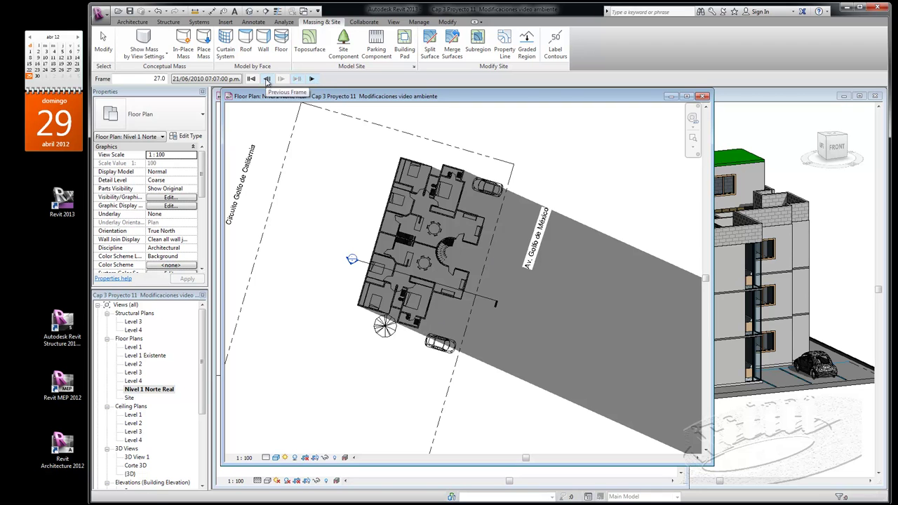
{"action": "left_click", "coordinate": [267, 78]}
{"action": "left_click", "coordinate": [266, 79]}
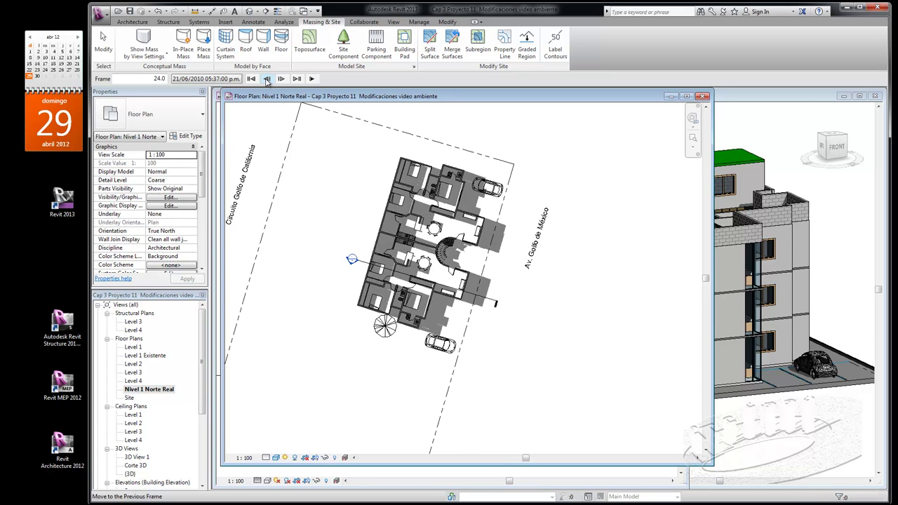
{"action": "left_click", "coordinate": [267, 78]}
{"action": "left_click", "coordinate": [267, 79]}
{"action": "left_click", "coordinate": [267, 78]}
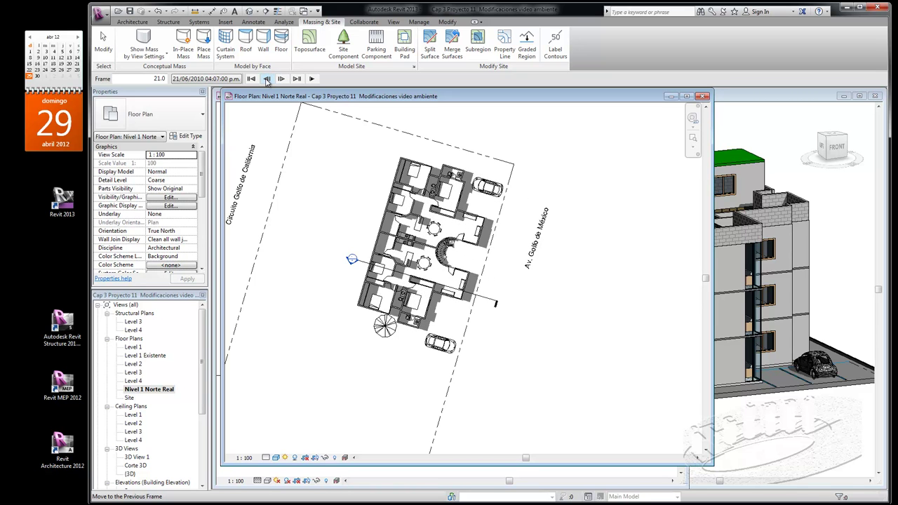
{"action": "left_click", "coordinate": [267, 79]}
{"action": "left_click", "coordinate": [266, 78]}
{"action": "left_click", "coordinate": [312, 79]}
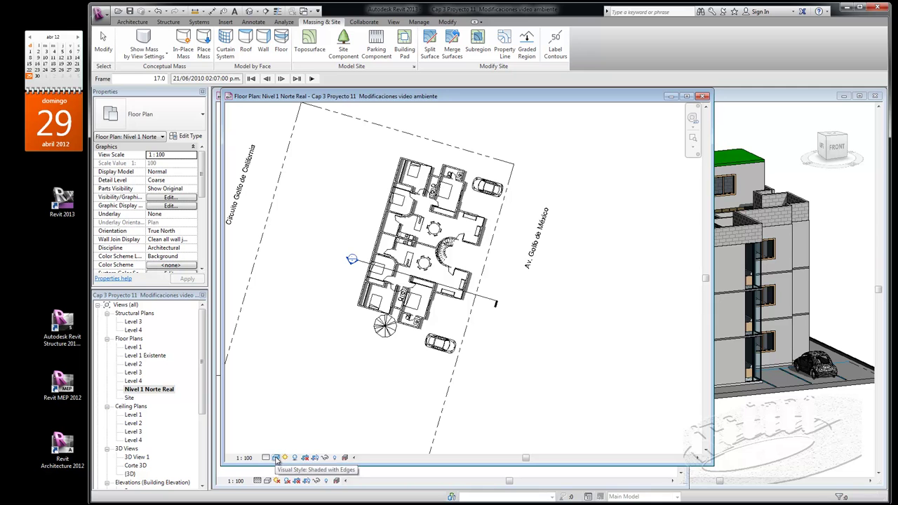
- Close the true-north and Site plans and open the Level 2 floor plan
{"action": "left_click", "coordinate": [701, 96]}
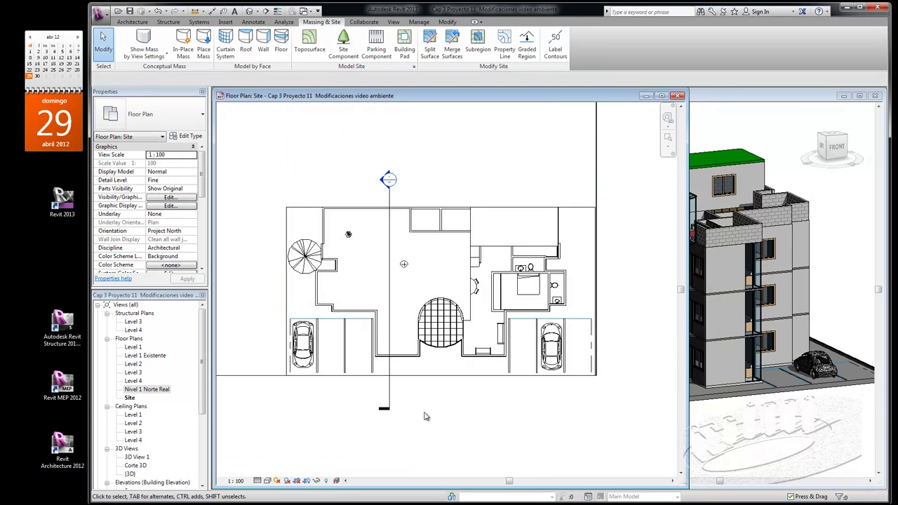
{"action": "key", "text": "ctrl+F4"}
{"action": "double_click", "coordinate": [133, 364]}
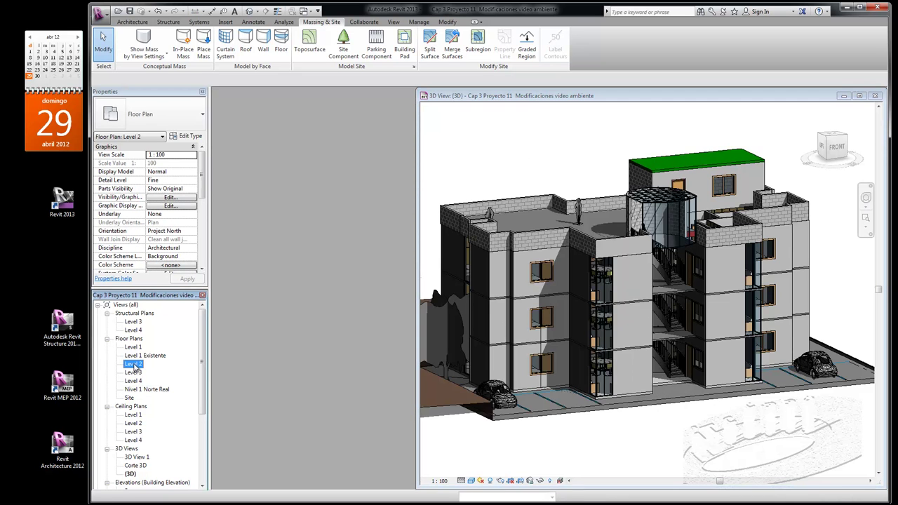
{"action": "scroll", "coordinate": [580, 242], "scroll_direction": "up", "scroll_amount": 2}
{"action": "scroll", "coordinate": [579, 243], "scroll_direction": "up", "scroll_amount": 2}
- Edit the Level 2 floor boundary and delete the straight landing edge
{"action": "left_click", "coordinate": [579, 243]}
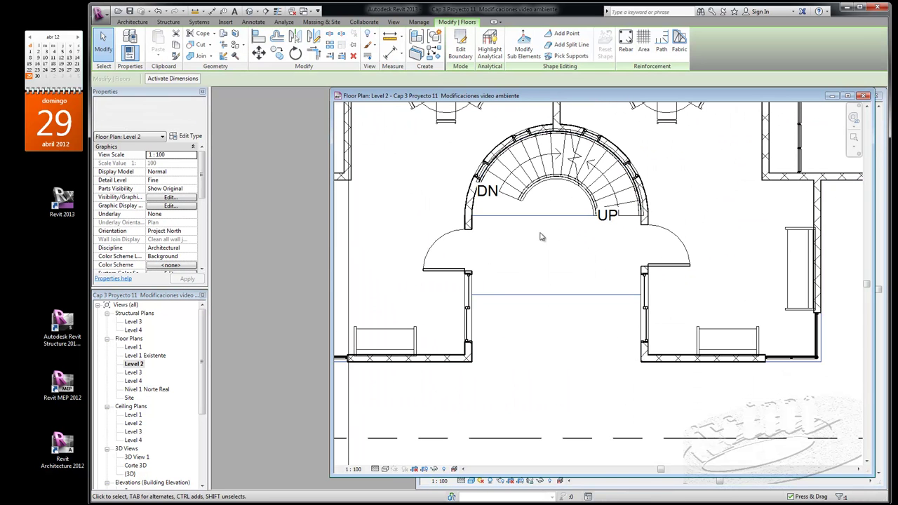
{"action": "left_click", "coordinate": [461, 47]}
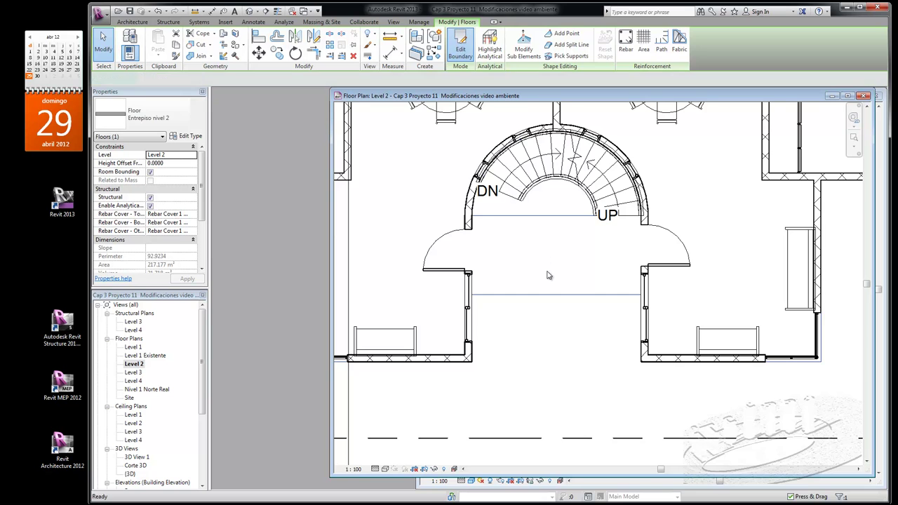
{"action": "left_click", "coordinate": [540, 294]}
{"action": "key", "text": "Delete"}
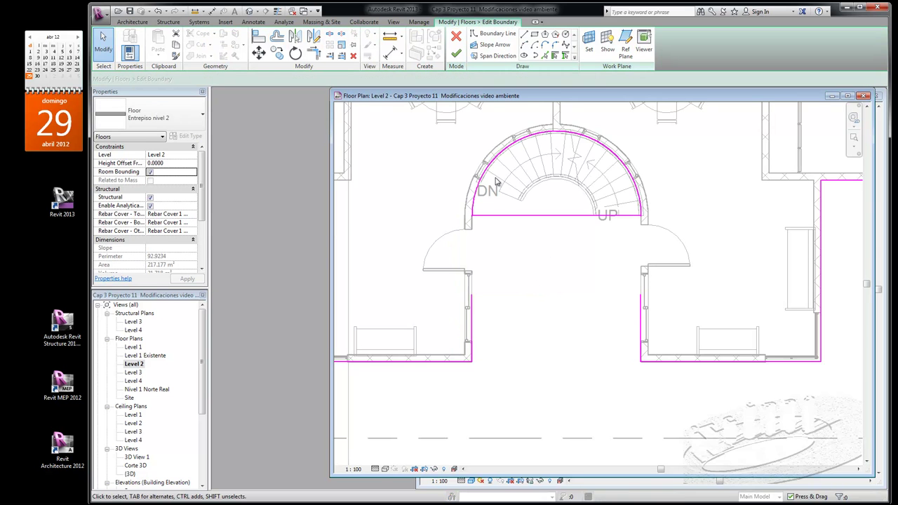
- Draw a short edge stub from the left wall and mirror it to the landing's right side
{"action": "left_click", "coordinate": [525, 34]}
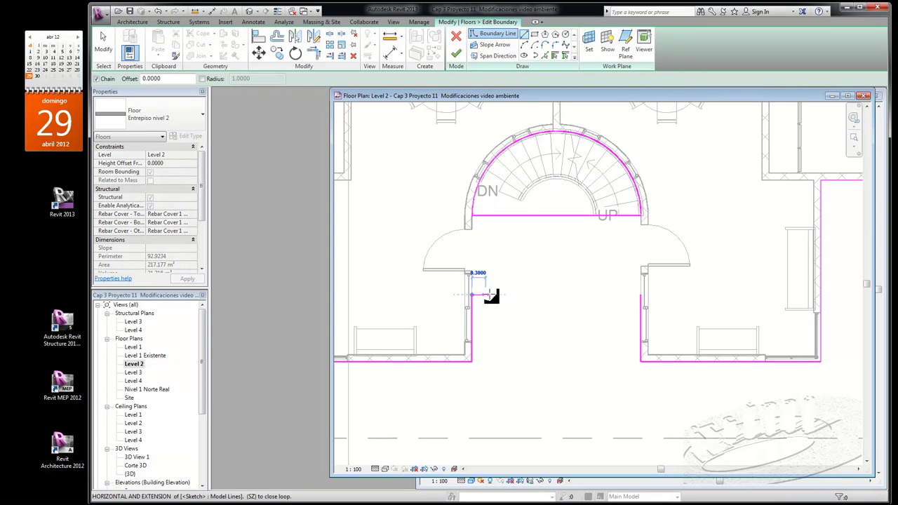
{"action": "left_click", "coordinate": [489, 294]}
{"action": "key", "text": "Escape"}
{"action": "key", "text": "Escape"}
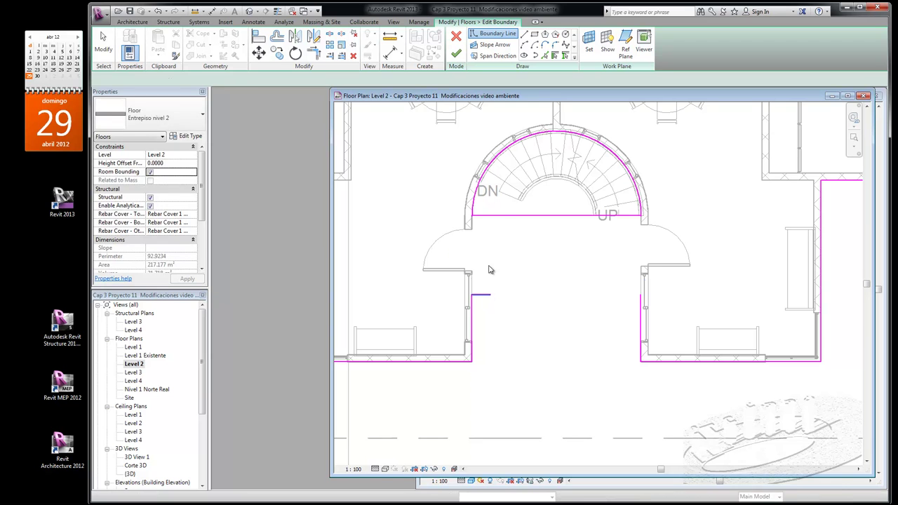
{"action": "left_click", "coordinate": [485, 294]}
{"action": "left_click", "coordinate": [294, 37]}
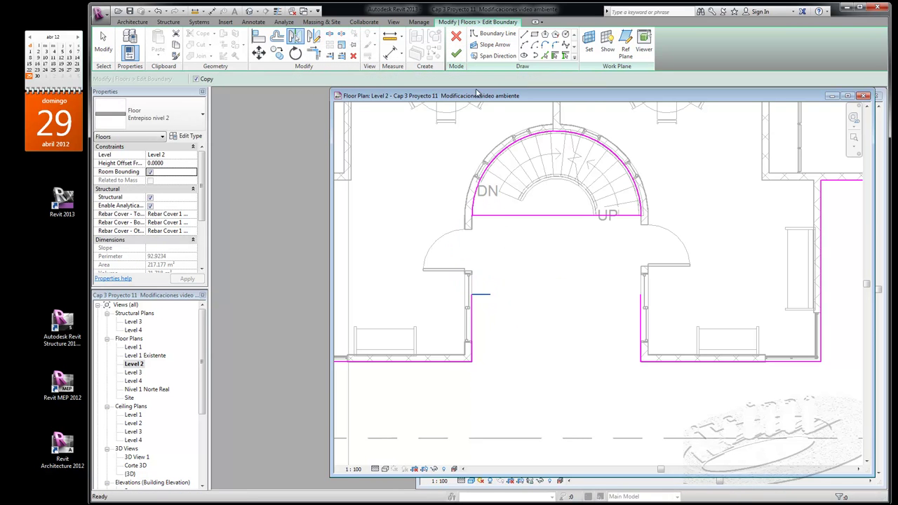
{"action": "left_click", "coordinate": [558, 121]}
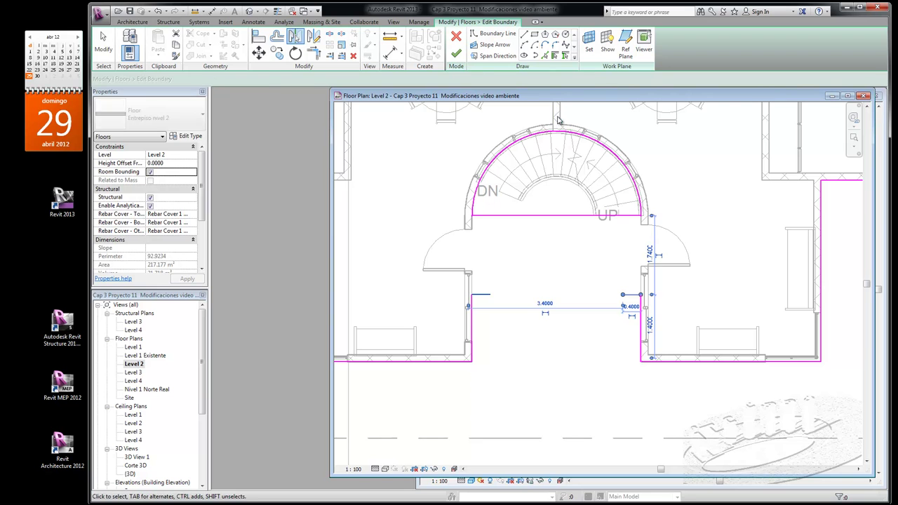
- Draw a Start-End-Radius arc between the stubs, finish the floor, and attach the walls below
{"action": "left_click", "coordinate": [525, 44]}
{"action": "left_click", "coordinate": [491, 296]}
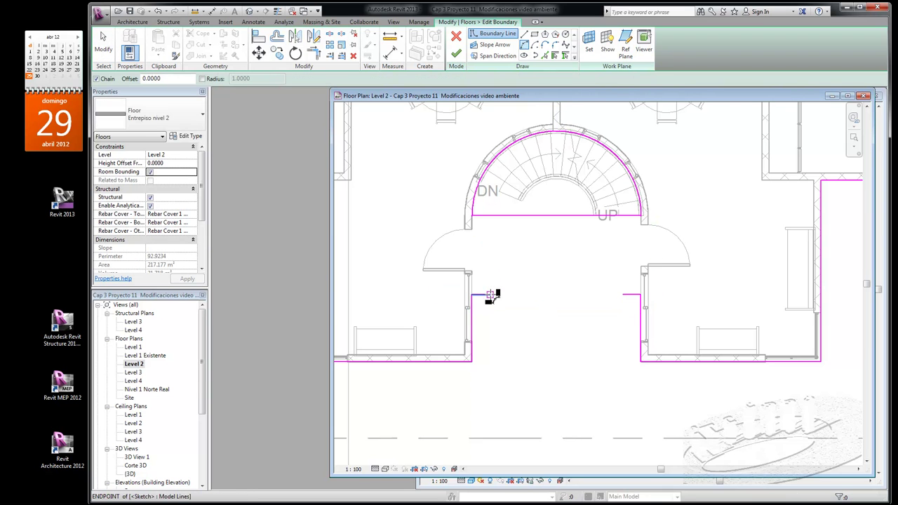
{"action": "left_click", "coordinate": [624, 295]}
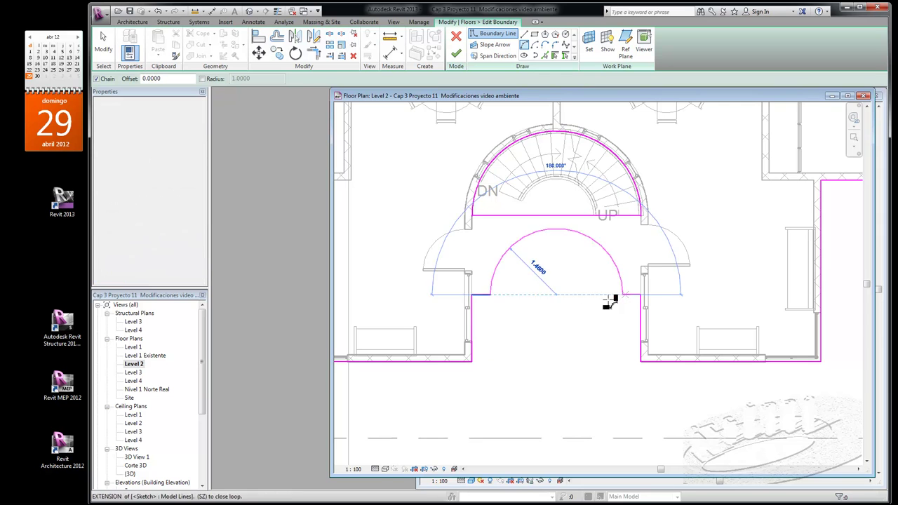
{"action": "key", "text": "Escape"}
{"action": "key", "text": "Escape"}
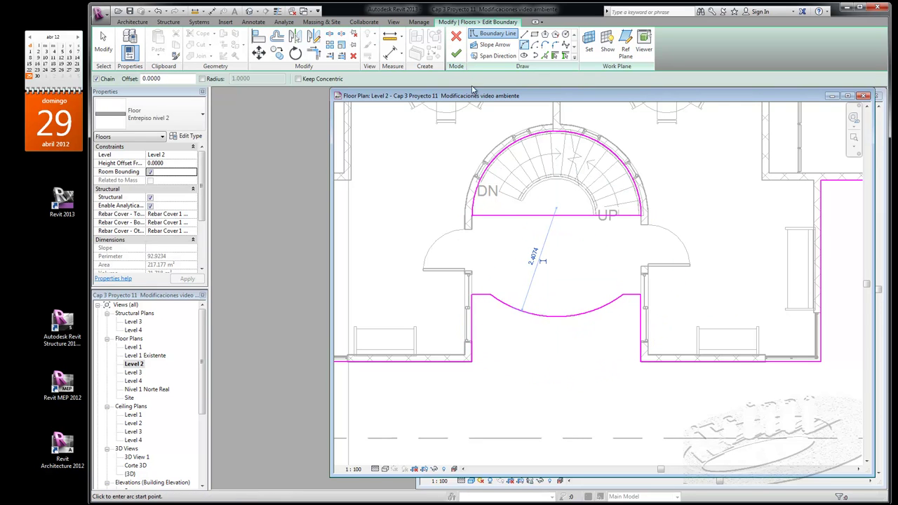
{"action": "left_click", "coordinate": [456, 54]}
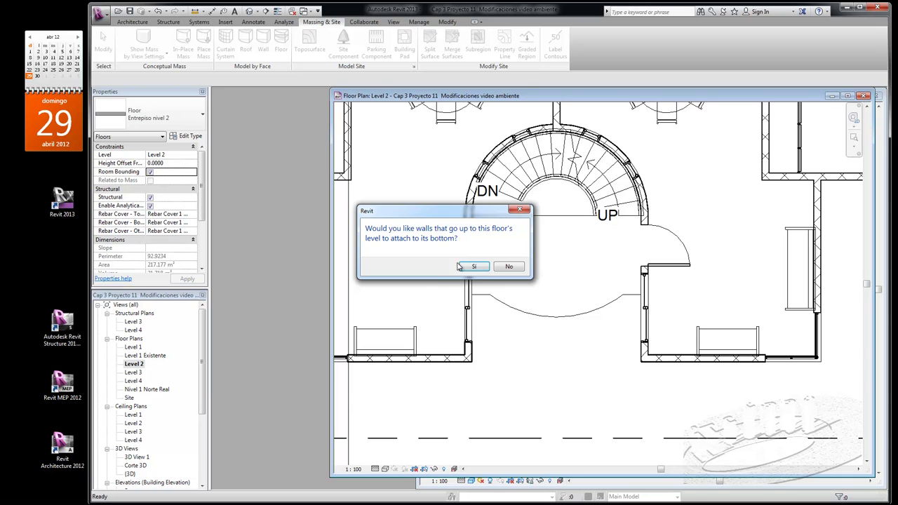
{"action": "left_click", "coordinate": [475, 267]}
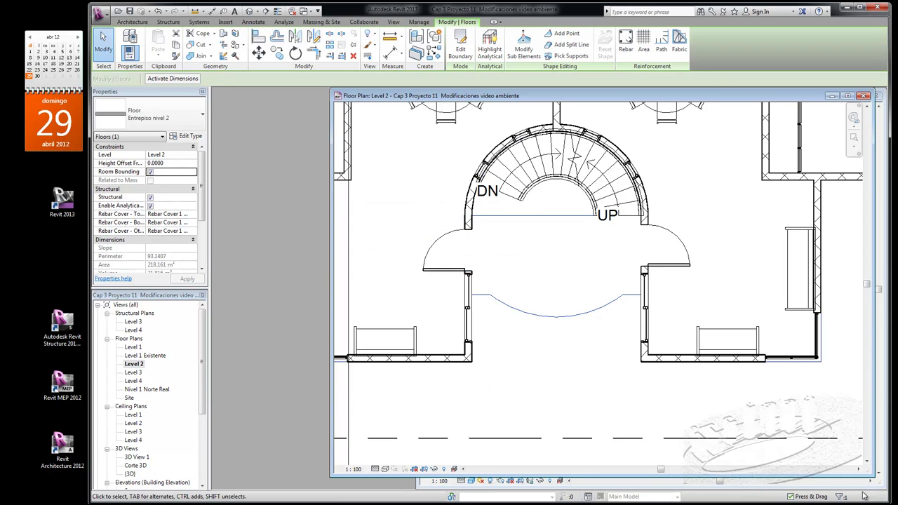
{"action": "key", "text": "ctrl+Tab"}
{"action": "key", "text": "ctrl+Tab"}
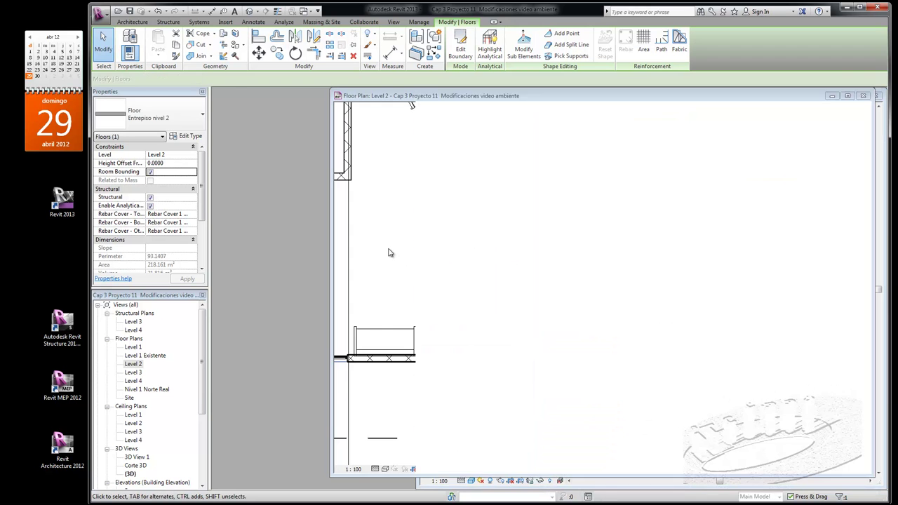
- Open the Level 3 floor plan and select its floor
{"action": "scroll", "coordinate": [383, 243], "scroll_direction": "down", "scroll_amount": 2}
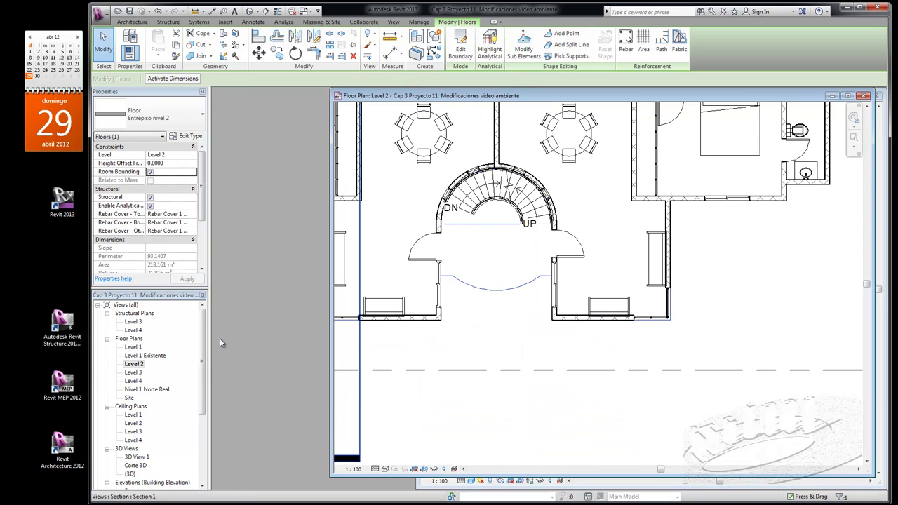
{"action": "double_click", "coordinate": [135, 374]}
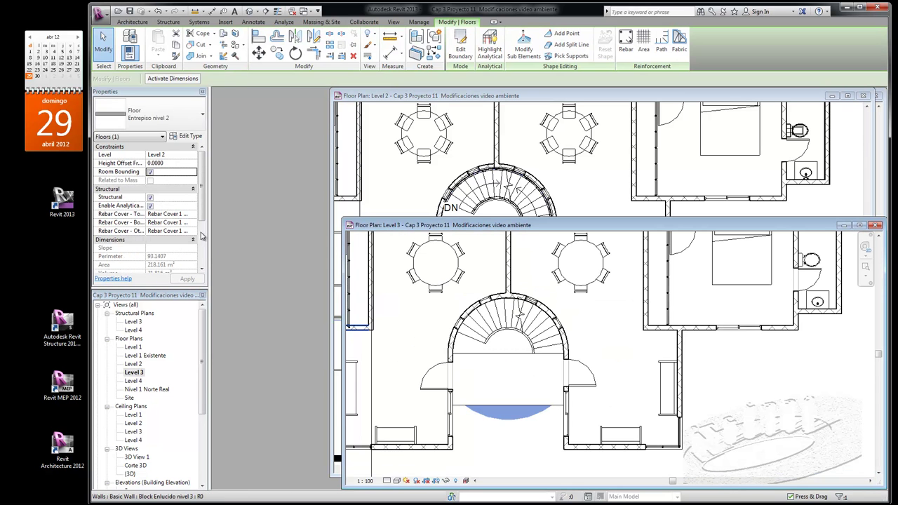
{"action": "left_click_drag", "start_coordinate": [202, 173], "coordinate": [201, 185]}
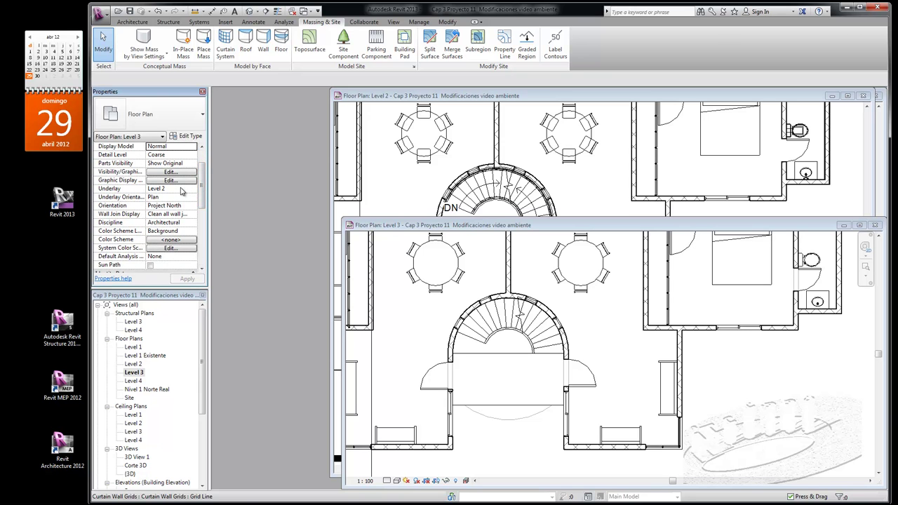
{"action": "left_click", "coordinate": [528, 391]}
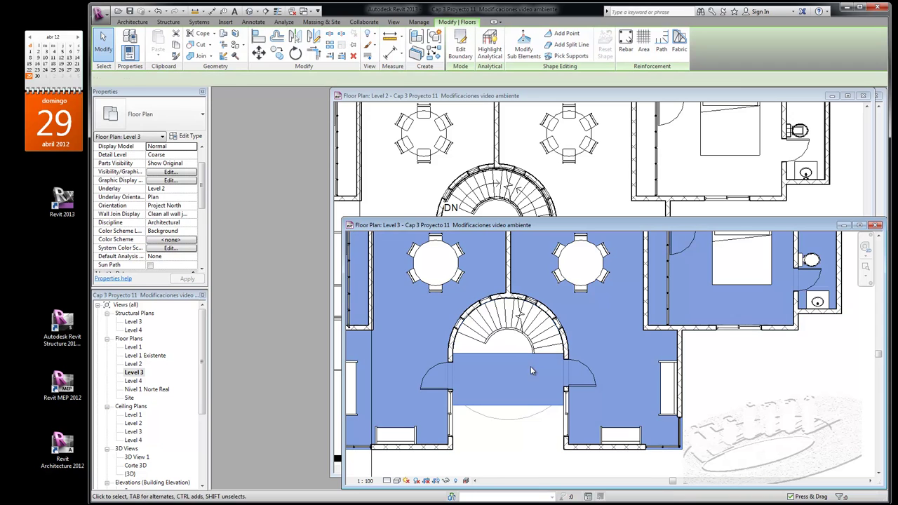
- Swap the Level 3 floor's straight landing line for the picked arc, finish, and attach walls below
{"action": "left_click", "coordinate": [461, 47]}
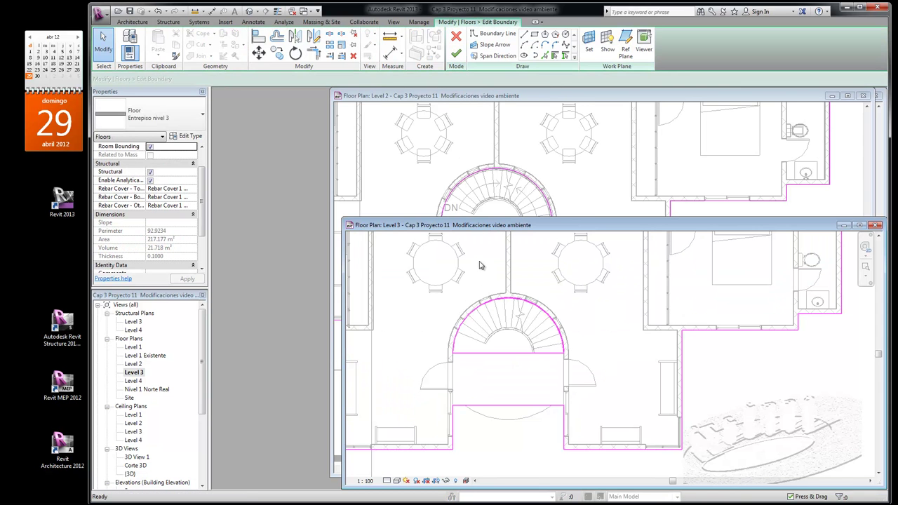
{"action": "left_click", "coordinate": [501, 407]}
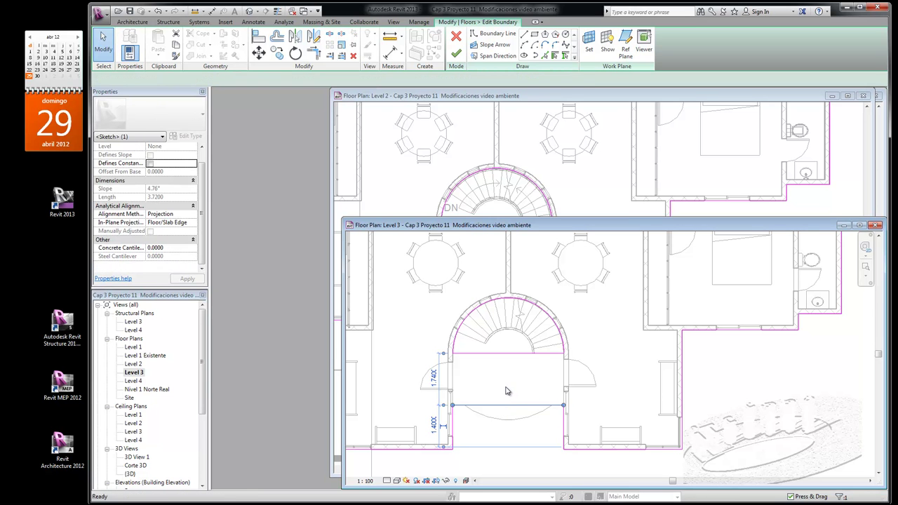
{"action": "key", "text": "Delete"}
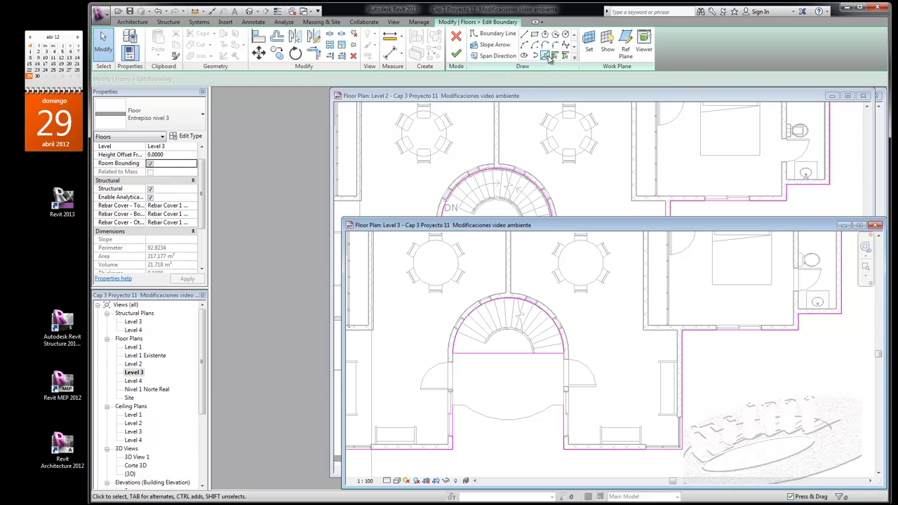
{"action": "left_click", "coordinate": [548, 58]}
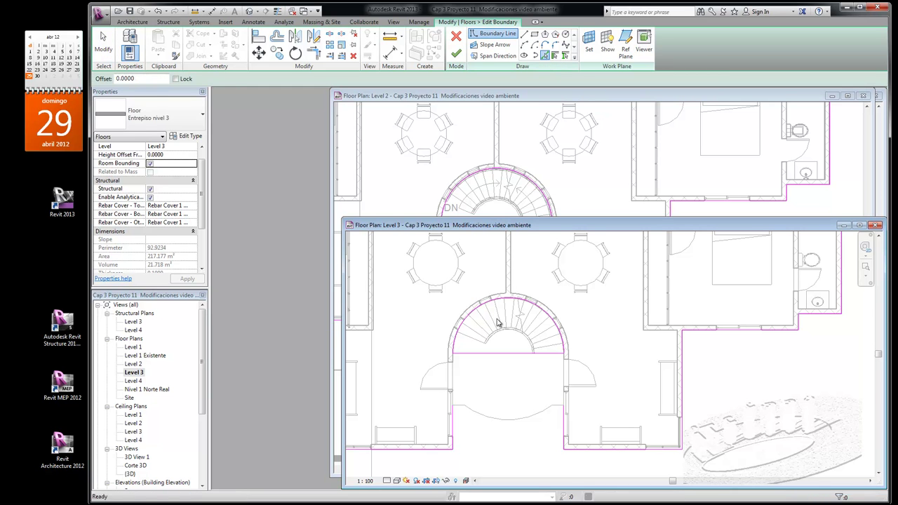
{"action": "left_click", "coordinate": [494, 419]}
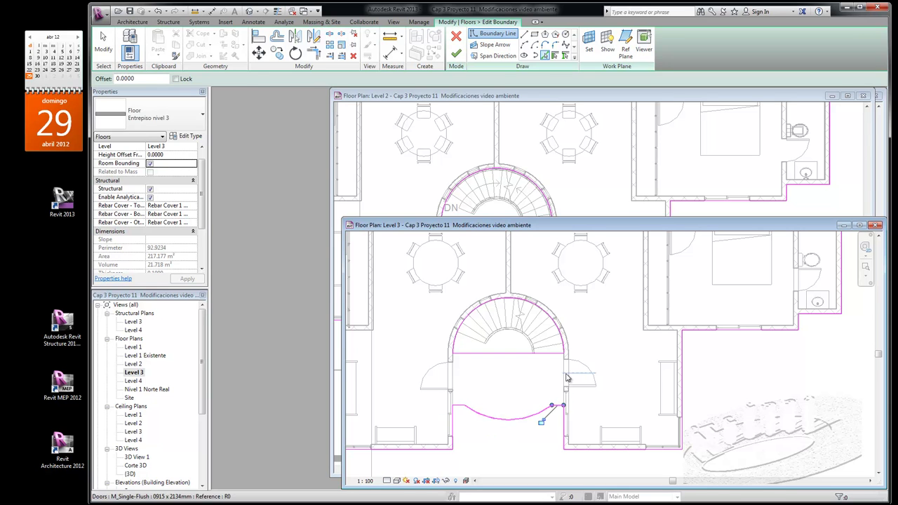
{"action": "left_click", "coordinate": [457, 55]}
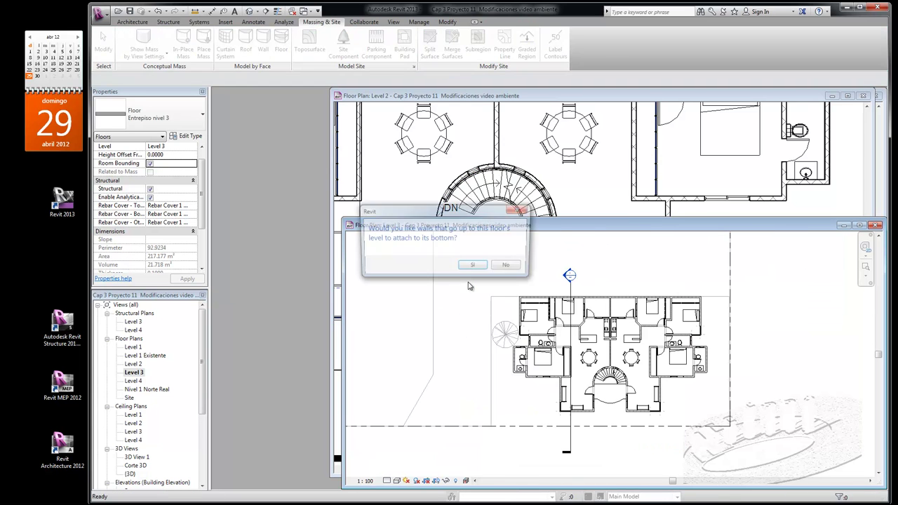
{"action": "left_click", "coordinate": [474, 267]}
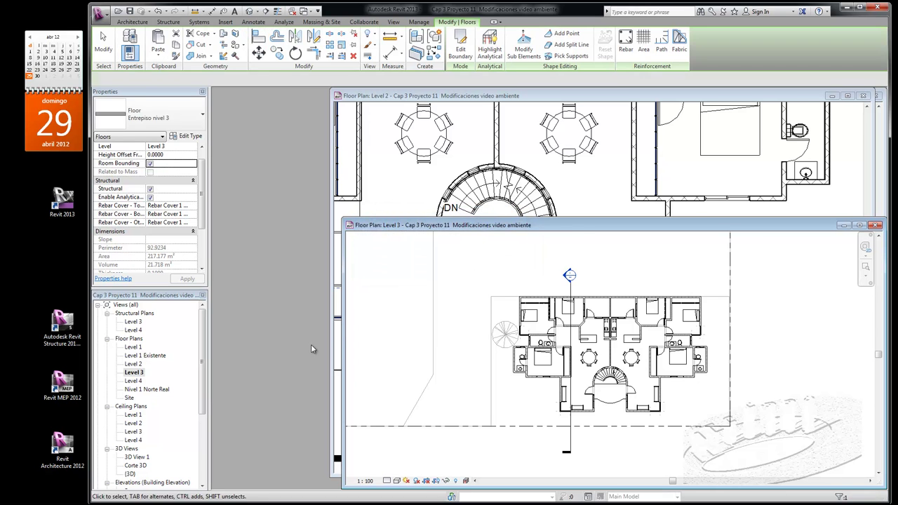
- Open the Level 4 structural plan and set its Underlay to Level 3
{"action": "key", "text": "Escape"}
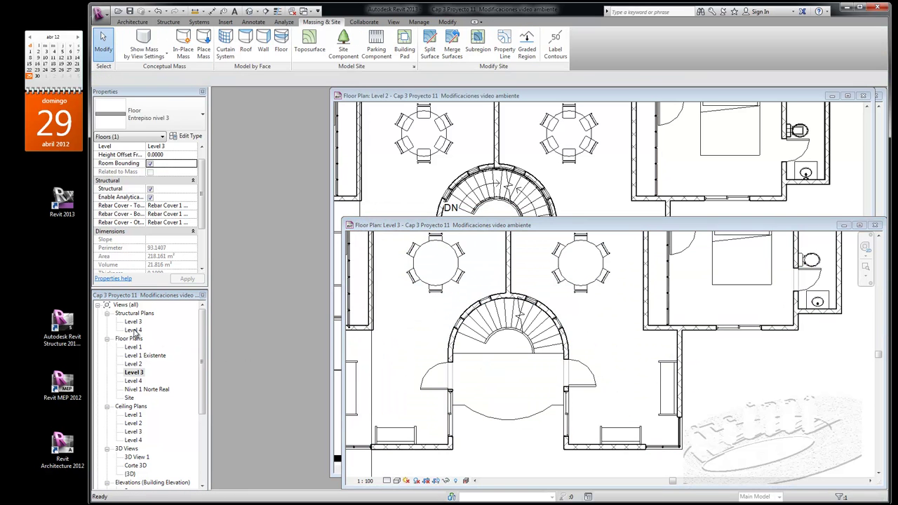
{"action": "double_click", "coordinate": [133, 330]}
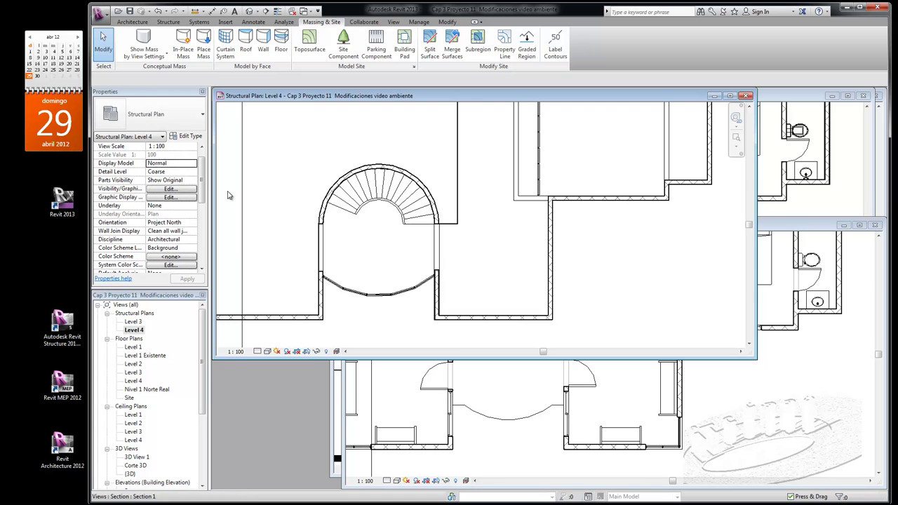
{"action": "left_click_drag", "start_coordinate": [201, 182], "coordinate": [203, 177]}
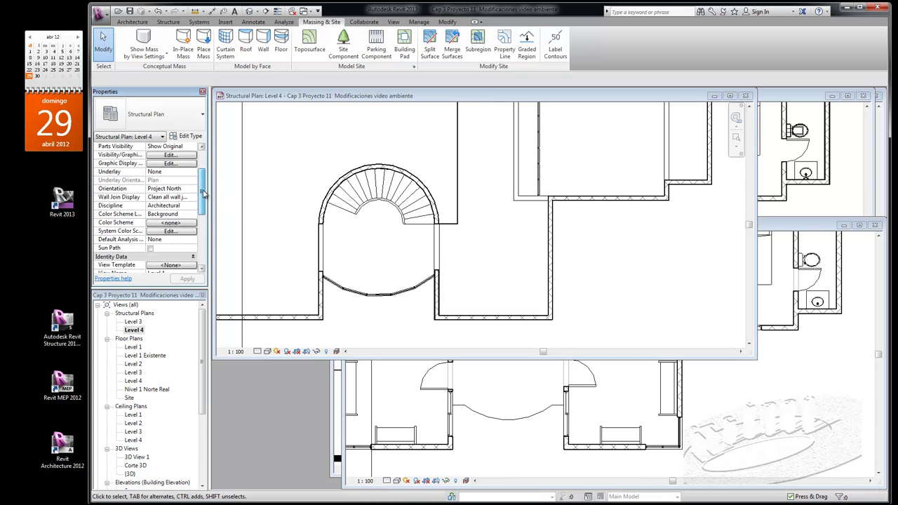
{"action": "left_click", "coordinate": [186, 214]}
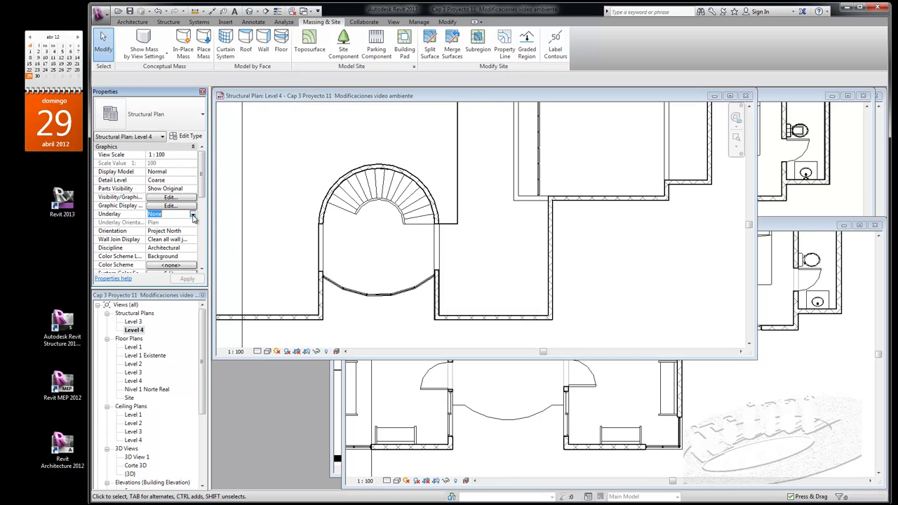
{"action": "left_click", "coordinate": [193, 215]}
{"action": "left_click", "coordinate": [162, 245]}
{"action": "left_click", "coordinate": [187, 280]}
- Open the Level 2 floor plan from the Project Browser
{"action": "scroll", "coordinate": [419, 281], "scroll_direction": "up", "scroll_amount": 3}
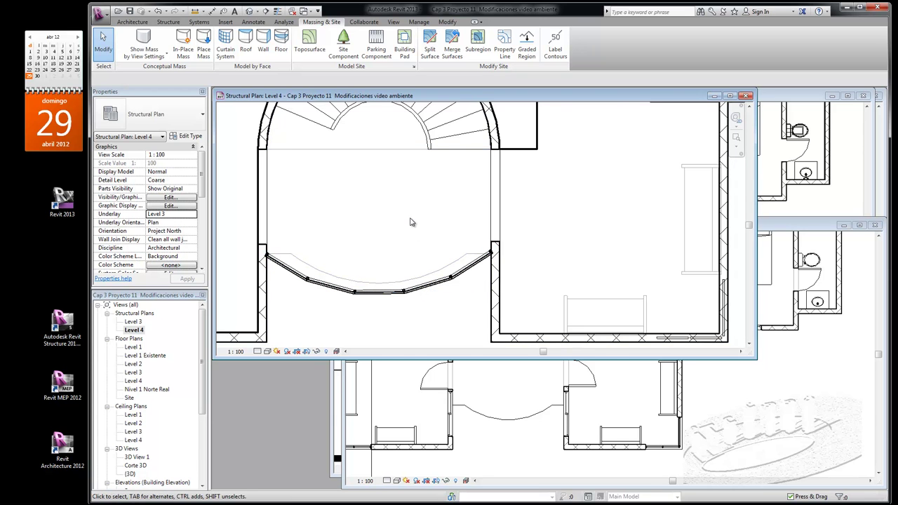
{"action": "scroll", "coordinate": [411, 222], "scroll_direction": "down", "scroll_amount": 2}
{"action": "double_click", "coordinate": [134, 364]}
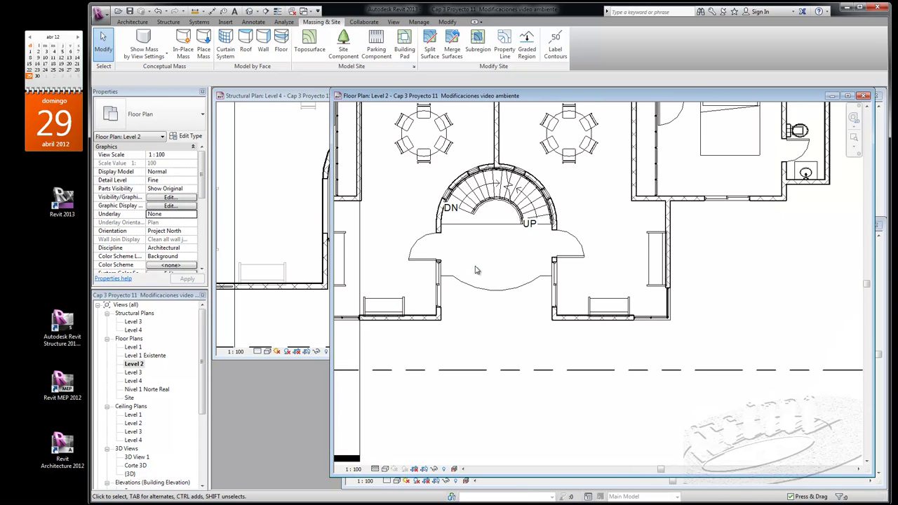
{"action": "scroll", "coordinate": [475, 270], "scroll_direction": "up", "scroll_amount": 2}
- Start a wall with 0.85 base offset, Pick Lines, Height, and Finish Face: Exterior location line
{"action": "left_click", "coordinate": [132, 21]}
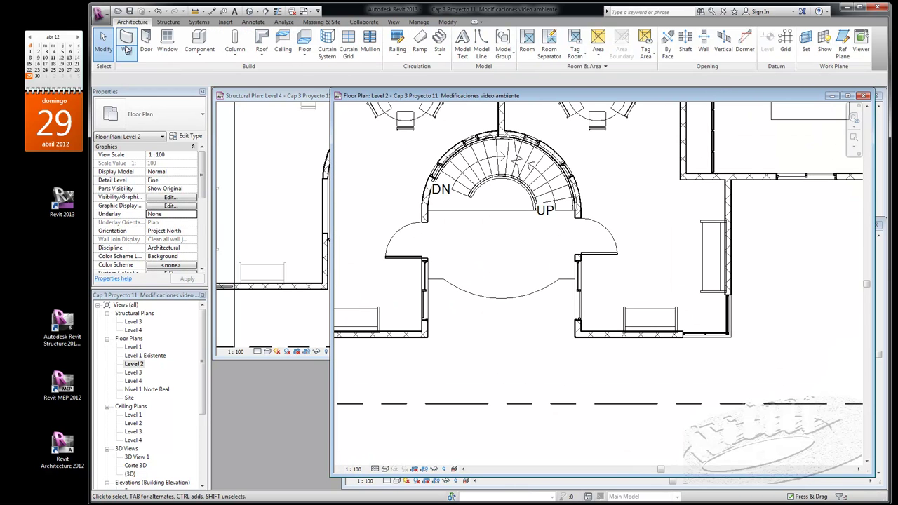
{"action": "left_click", "coordinate": [127, 47]}
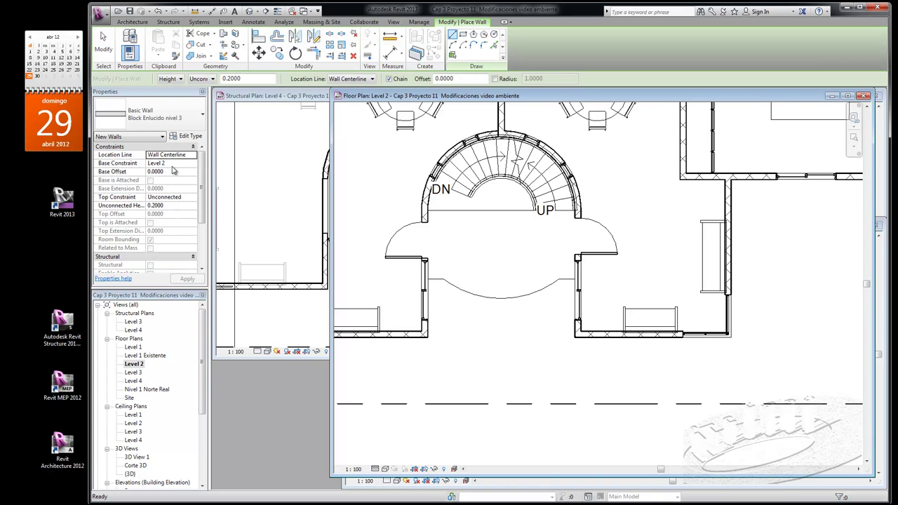
{"action": "left_click", "coordinate": [169, 172]}
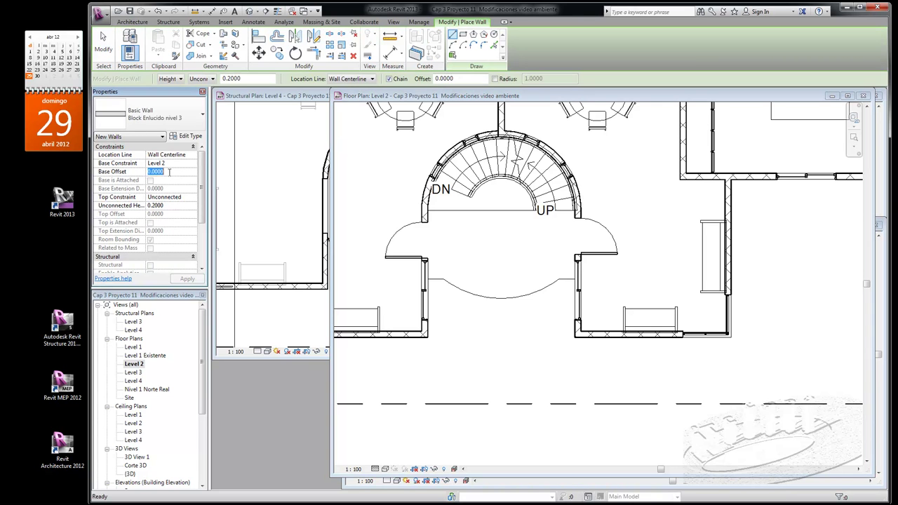
{"action": "type", "text": ".85"}
{"action": "left_click", "coordinate": [187, 279]}
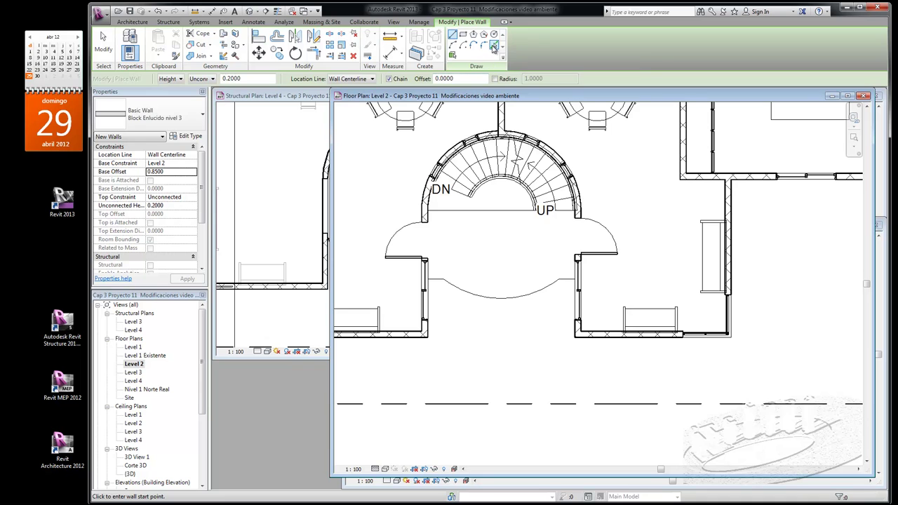
{"action": "left_click", "coordinate": [495, 46]}
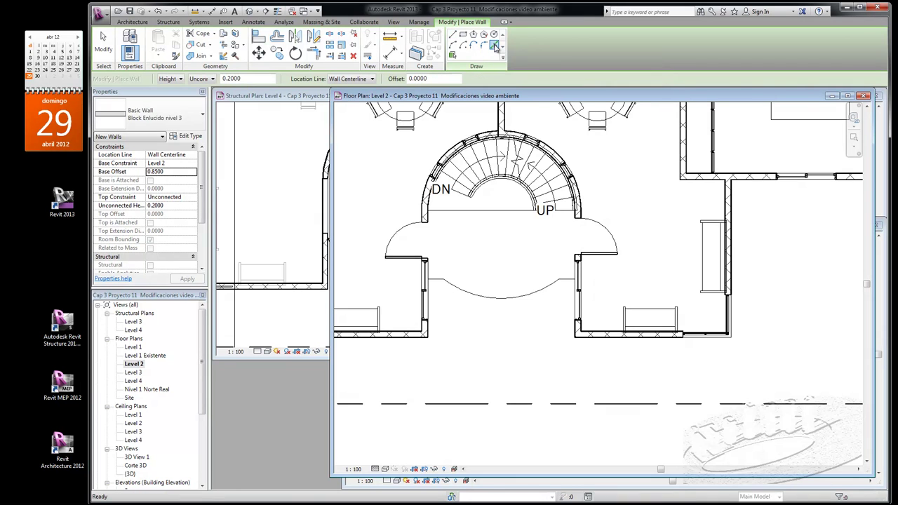
{"action": "left_click", "coordinate": [179, 79]}
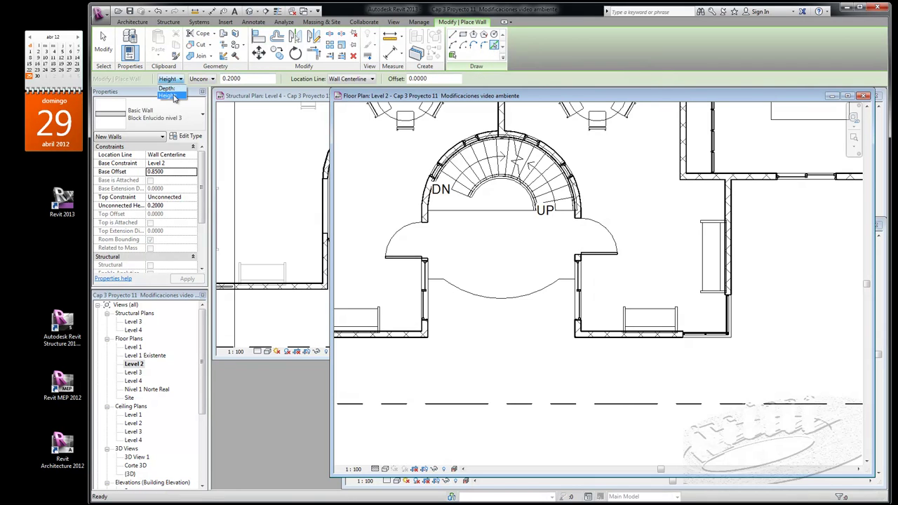
{"action": "left_click", "coordinate": [175, 98]}
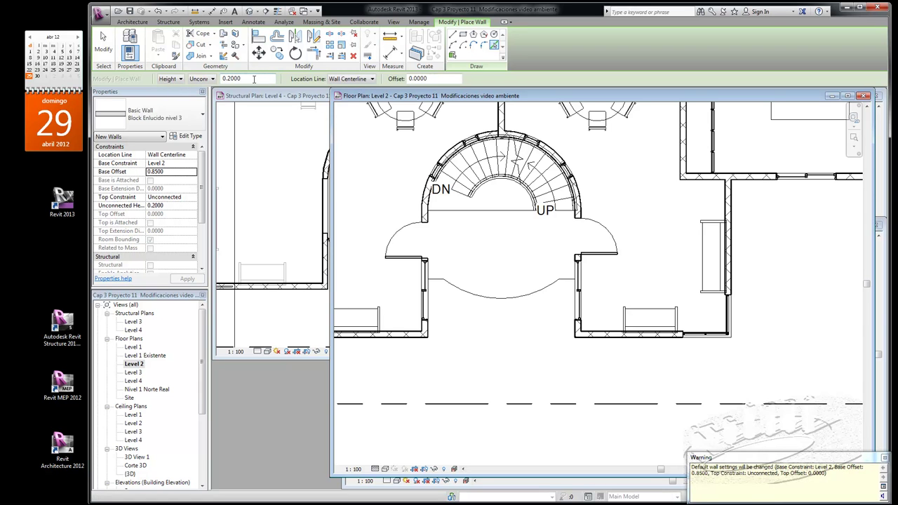
{"action": "left_click", "coordinate": [372, 79]}
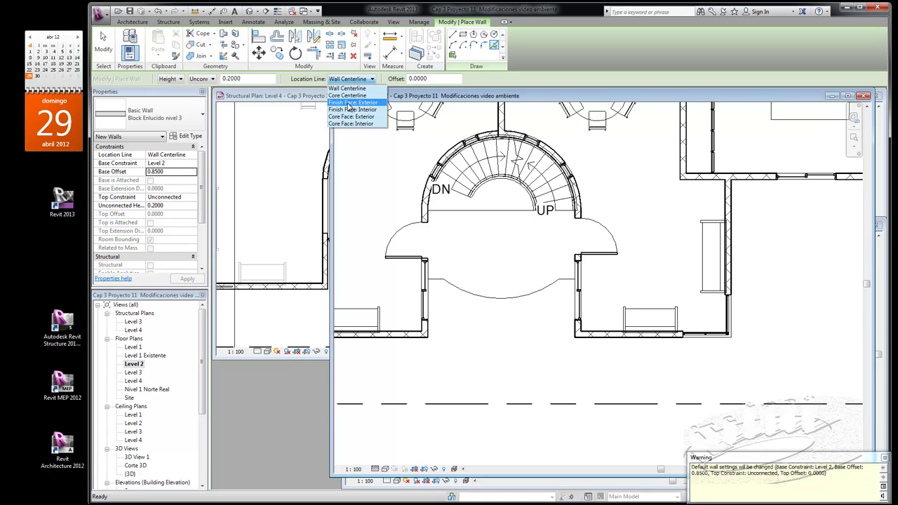
{"action": "left_click", "coordinate": [351, 102]}
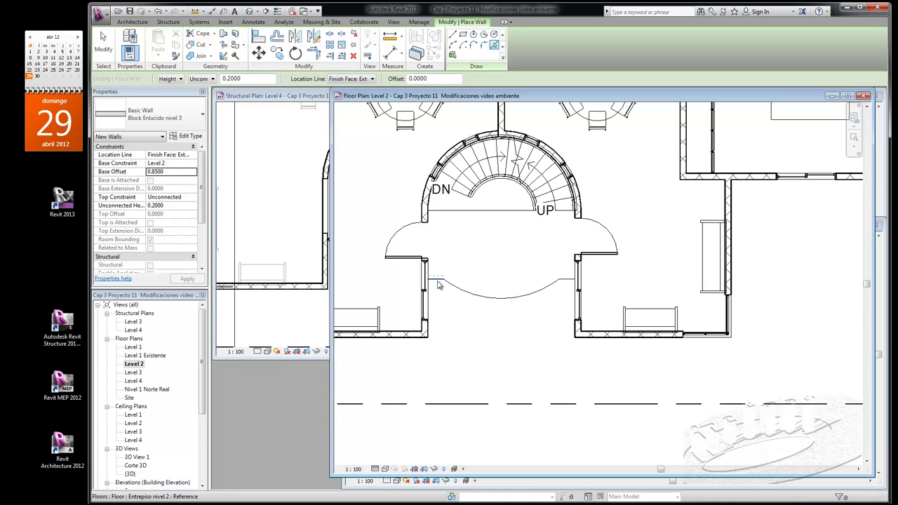
- Place walls along the landing's arc edge and the short straight edge to the right wall
{"action": "left_click", "coordinate": [474, 295]}
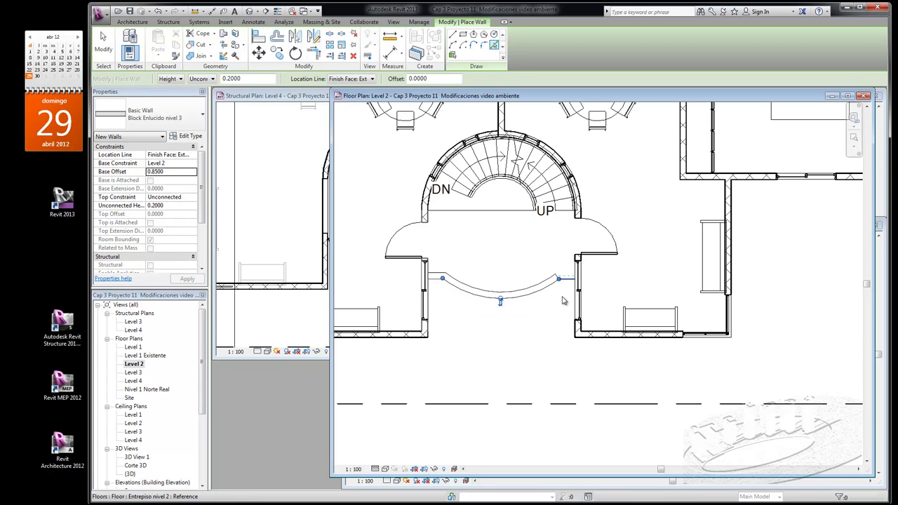
{"action": "left_click", "coordinate": [567, 280]}
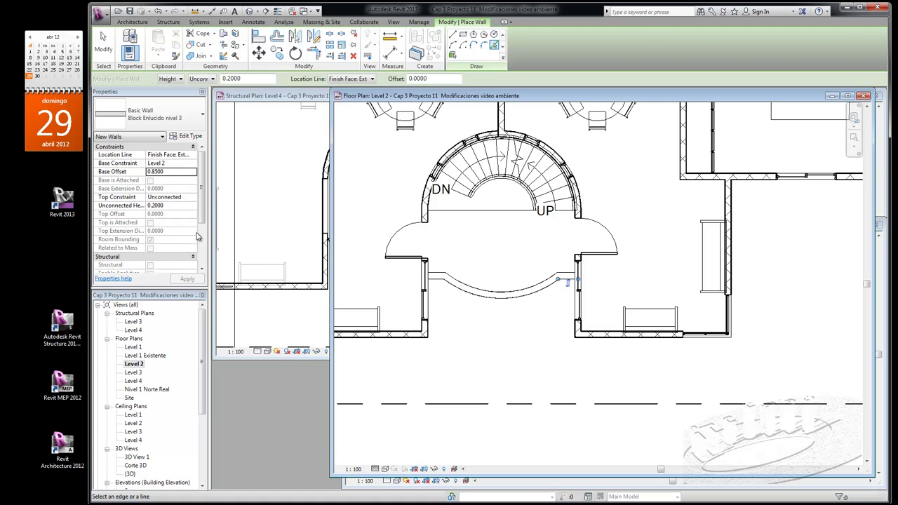
{"action": "left_click", "coordinate": [103, 43]}
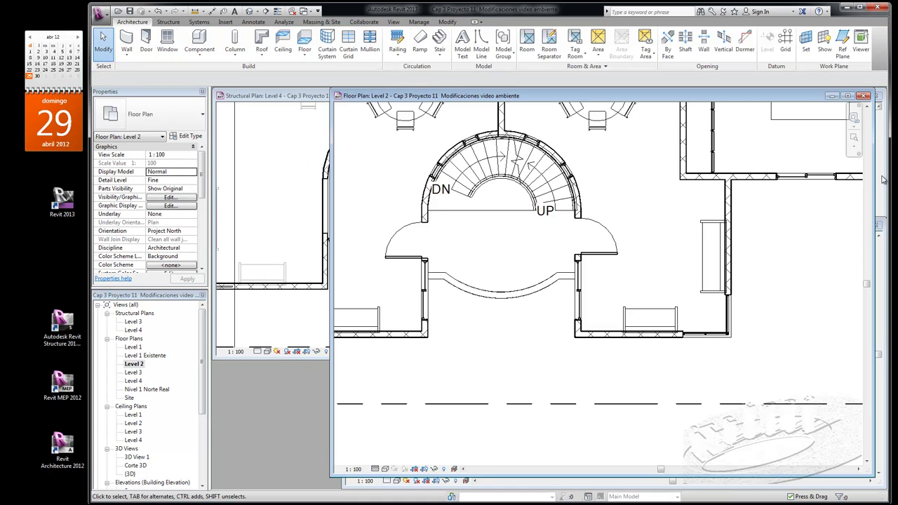
{"action": "left_click", "coordinate": [249, 12]}
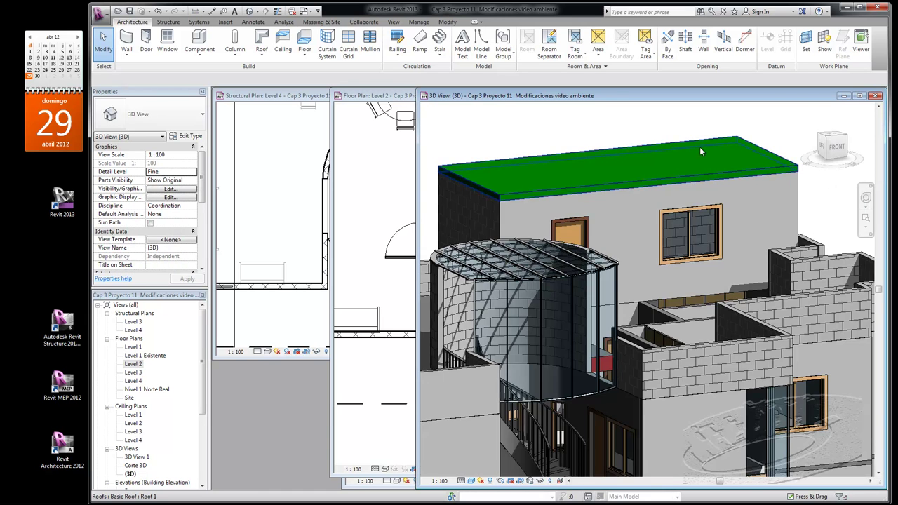
- Zoom in on the stair tower in 3D and select the curved landing parapet wall
{"action": "scroll", "coordinate": [701, 148], "scroll_direction": "down", "scroll_amount": 2}
{"action": "scroll", "coordinate": [701, 149], "scroll_direction": "down", "scroll_amount": 2}
{"action": "scroll", "coordinate": [701, 149], "scroll_direction": "down", "scroll_amount": 2}
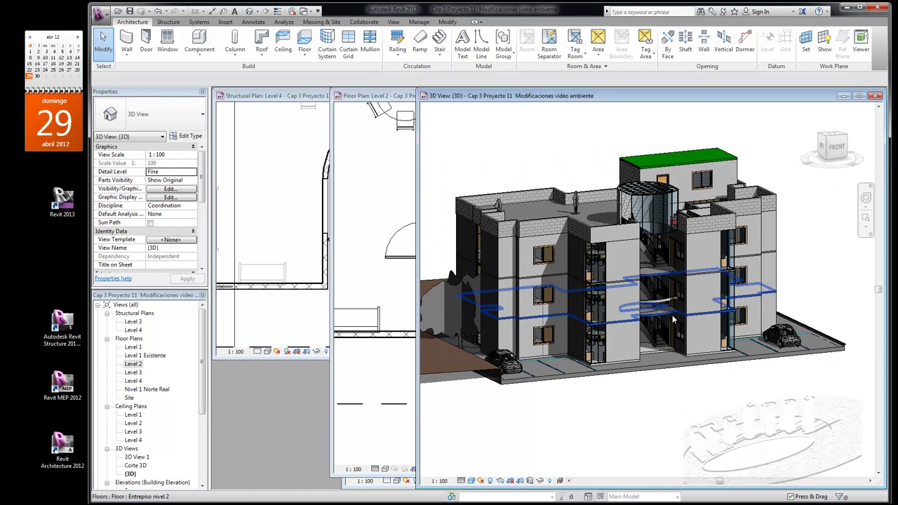
{"action": "scroll", "coordinate": [659, 312], "scroll_direction": "up", "scroll_amount": 1}
{"action": "scroll", "coordinate": [659, 313], "scroll_direction": "up", "scroll_amount": 1}
{"action": "scroll", "coordinate": [694, 309], "scroll_direction": "up", "scroll_amount": 2}
{"action": "scroll", "coordinate": [726, 303], "scroll_direction": "up", "scroll_amount": 1}
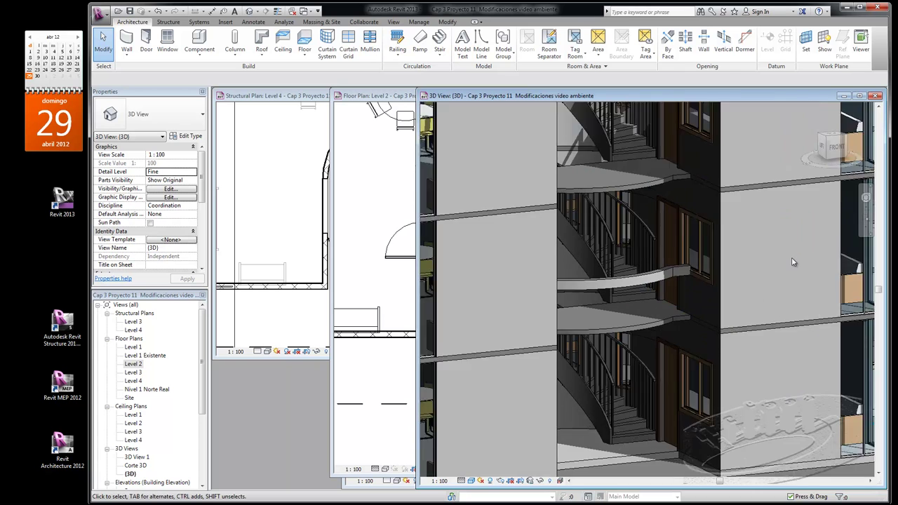
{"action": "scroll", "coordinate": [790, 264], "scroll_direction": "up", "scroll_amount": 2}
{"action": "left_click", "coordinate": [599, 275]}
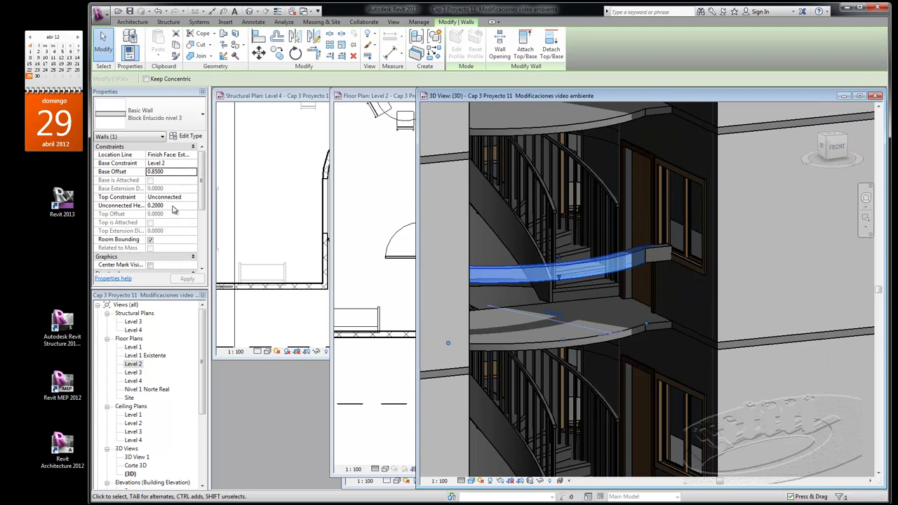
- Set the curved parapet wall to 0.85 unconnected height with a 0 base offset
{"action": "left_click", "coordinate": [172, 205]}
{"action": "type", "text": ".85"}
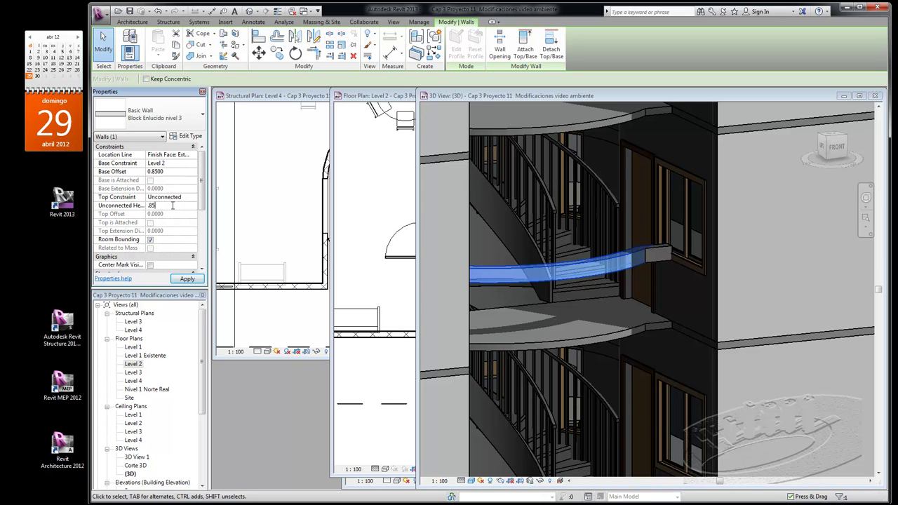
{"action": "left_click", "coordinate": [169, 171]}
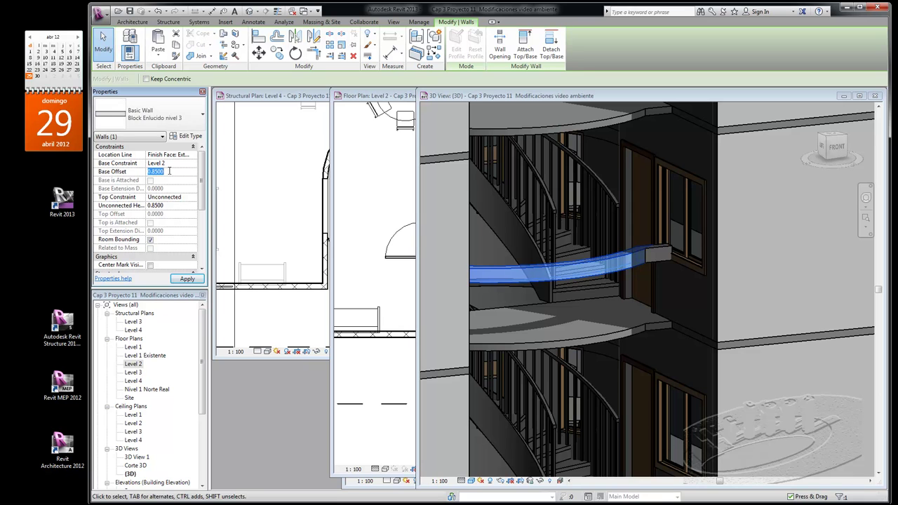
{"action": "type", "text": "0"}
{"action": "key", "text": "Return"}
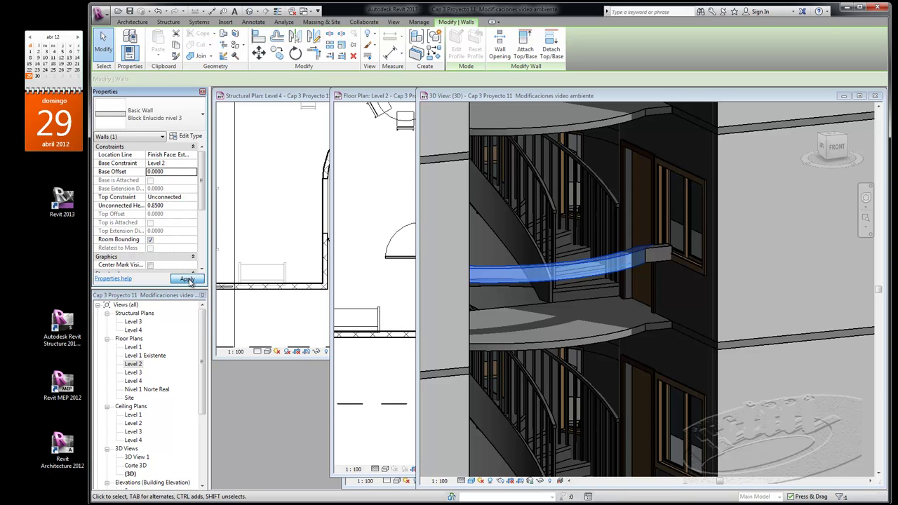
{"action": "left_click", "coordinate": [187, 279]}
- Give the short straight parapet piece the same 0.85 height and 0 base offset
{"action": "left_click", "coordinate": [656, 253]}
{"action": "left_click", "coordinate": [656, 252]}
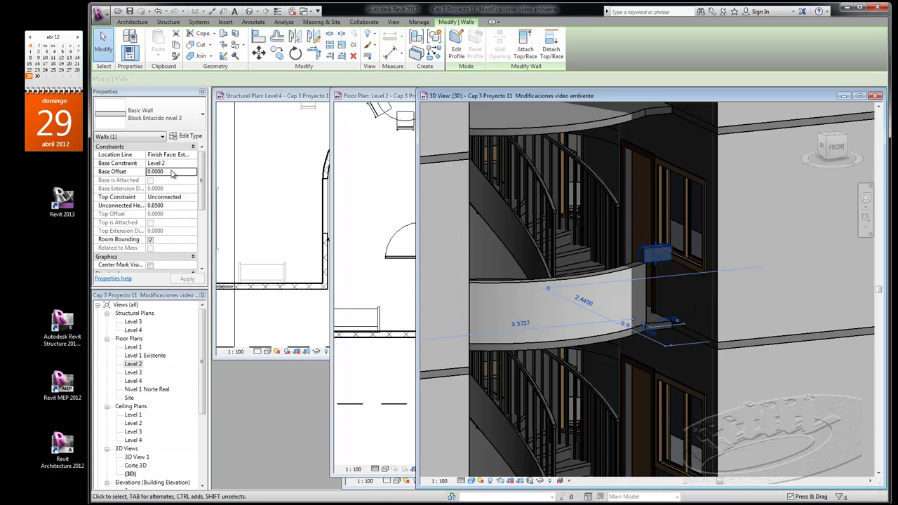
{"action": "left_click", "coordinate": [172, 206]}
{"action": "type", "text": ".85"}
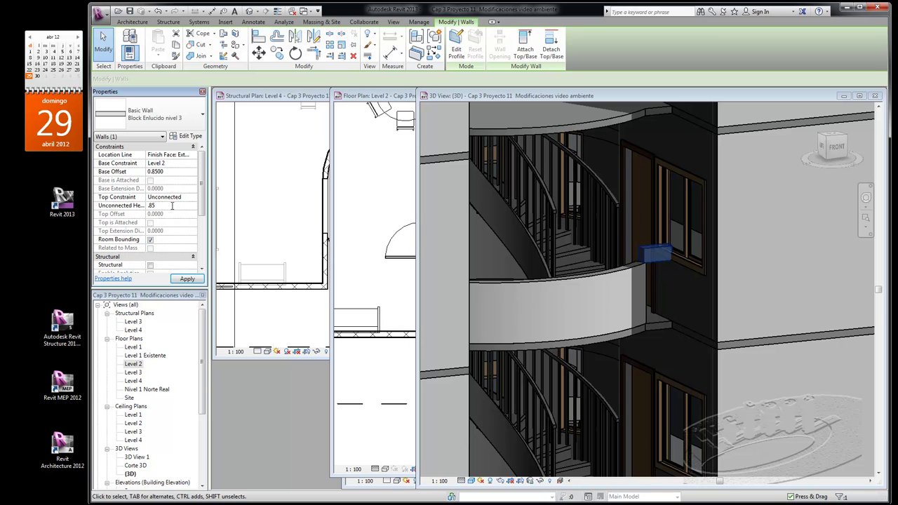
{"action": "left_click", "coordinate": [171, 172]}
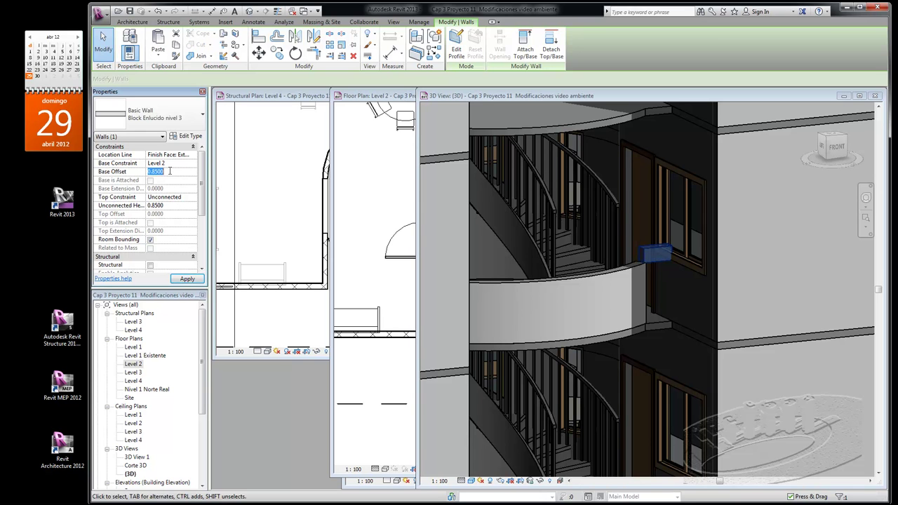
{"action": "type", "text": "0"}
{"action": "key", "text": "Return"}
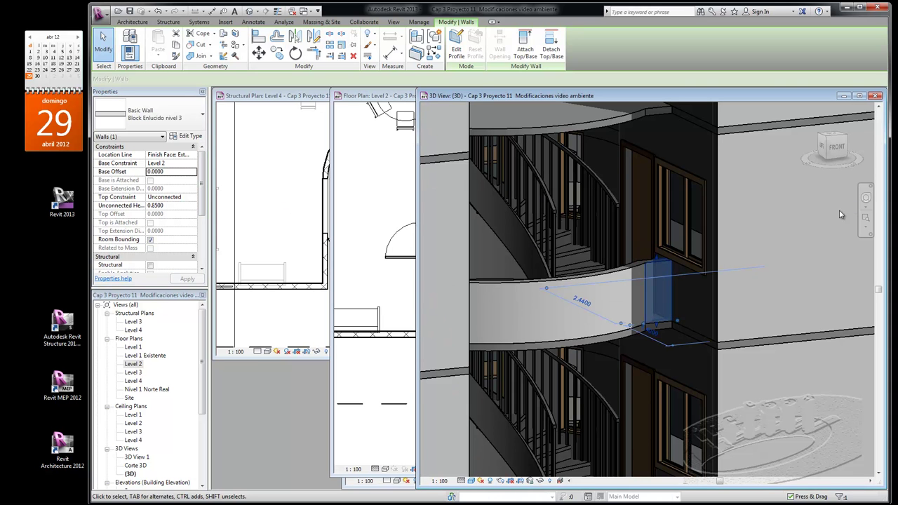
{"action": "left_click", "coordinate": [866, 199]}
- Reapply 0.85 height and 0 base offset to the parapet piece, then deselect it
{"action": "left_click_drag", "start_coordinate": [840, 231], "coordinate": [755, 234]}
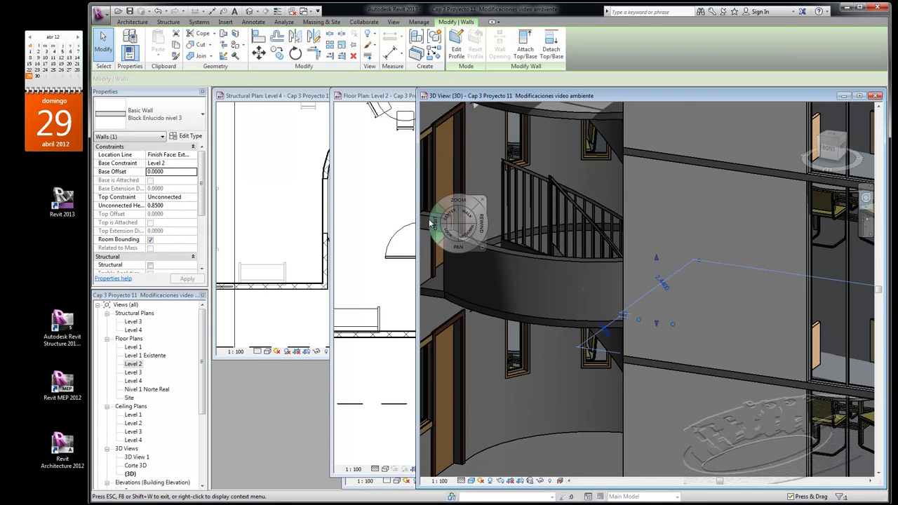
{"action": "key", "text": "Escape"}
{"action": "key", "text": "ctrl+z"}
{"action": "type", "text": "0"}
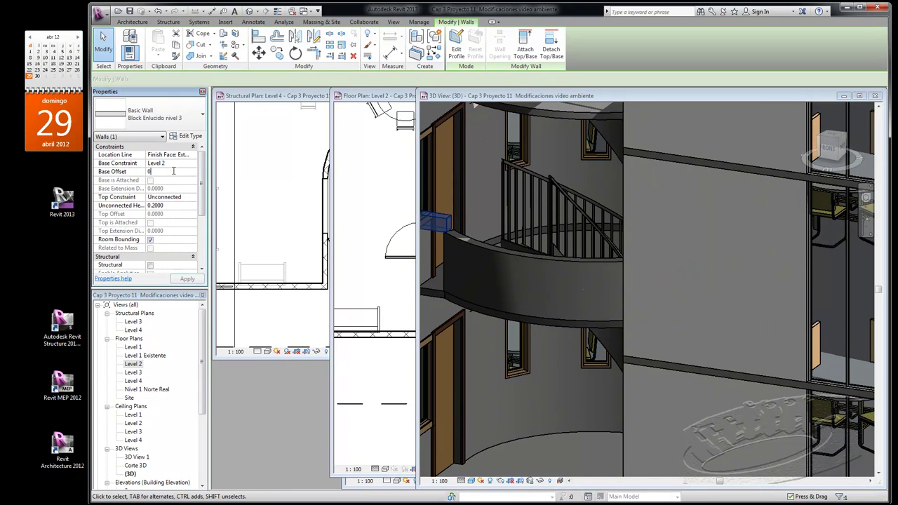
{"action": "left_click", "coordinate": [176, 205]}
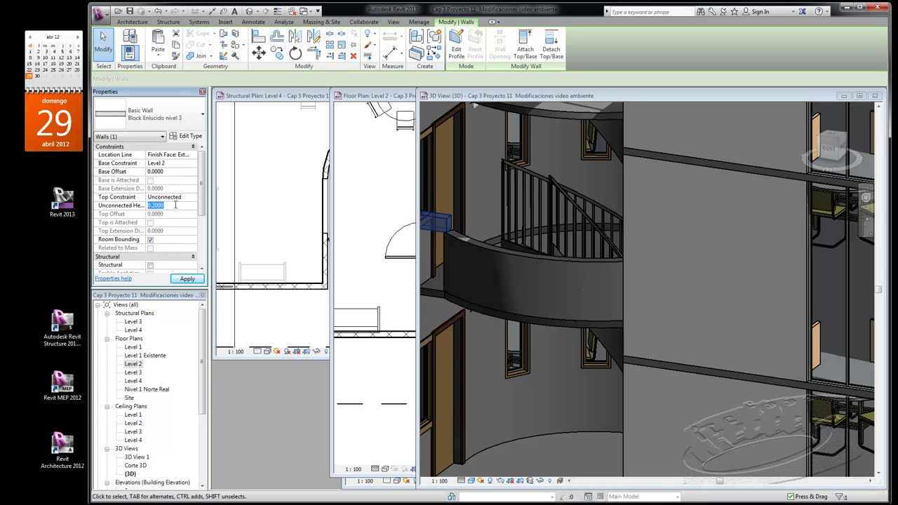
{"action": "type", "text": "0.8500"}
{"action": "left_click", "coordinate": [175, 206]}
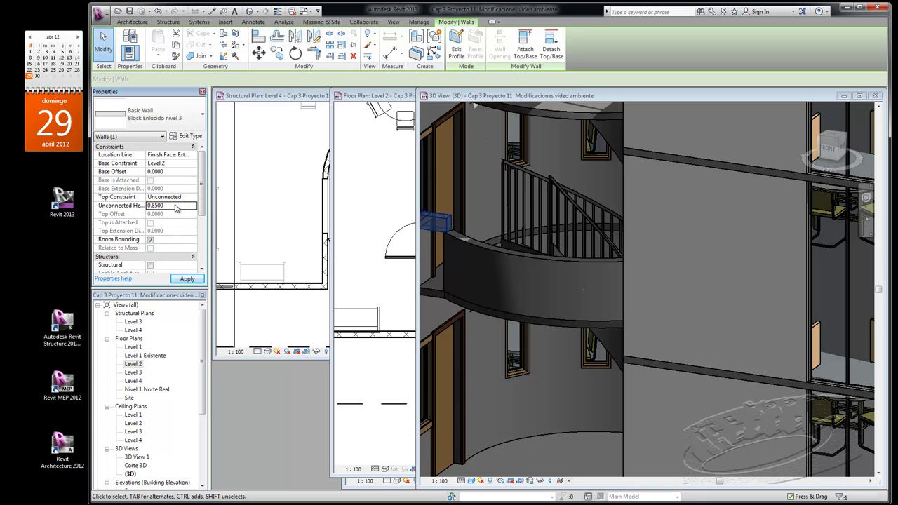
{"action": "left_click", "coordinate": [188, 279]}
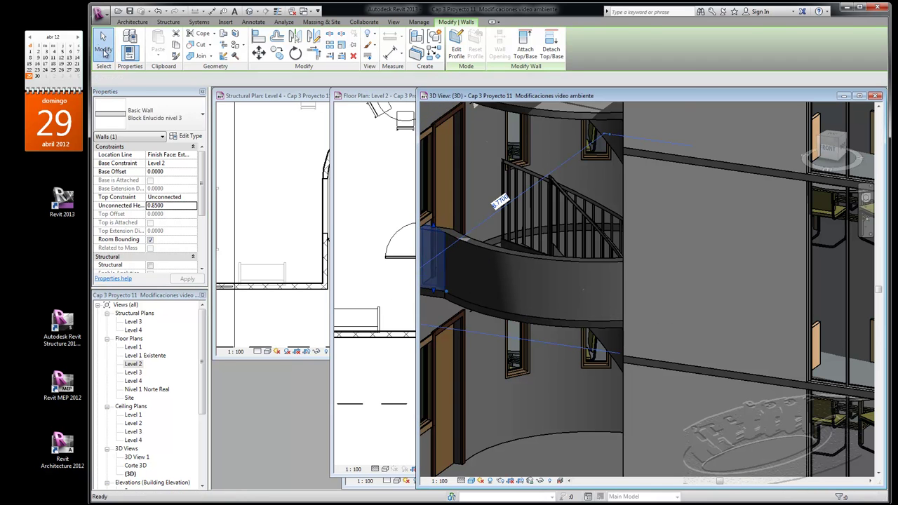
{"action": "key", "text": "Escape"}
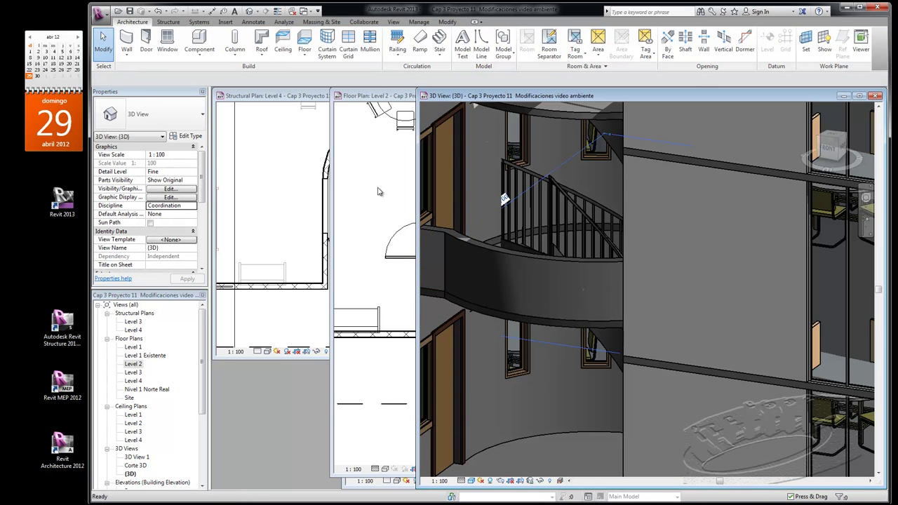
- Swap the Level 2 plan for the Level 3 floor plan and start a new wall
{"action": "left_click", "coordinate": [376, 197]}
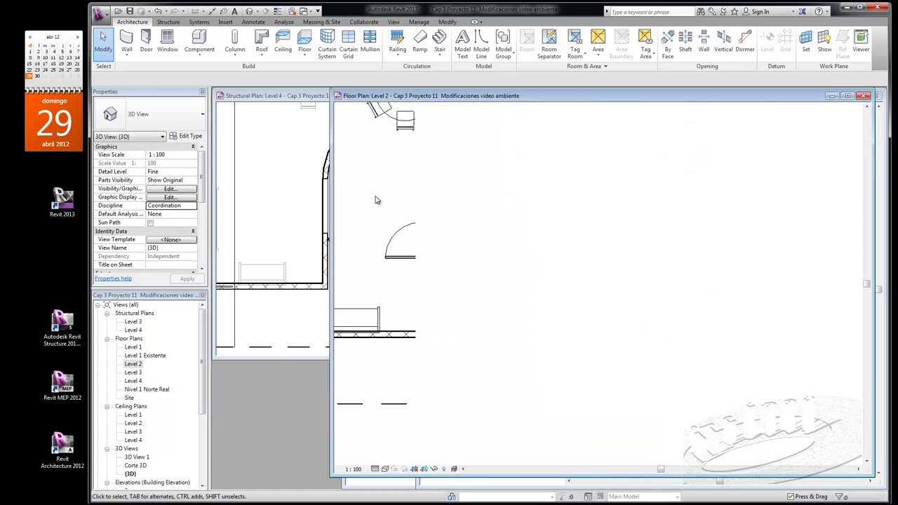
{"action": "left_click", "coordinate": [864, 96]}
{"action": "double_click", "coordinate": [133, 372]}
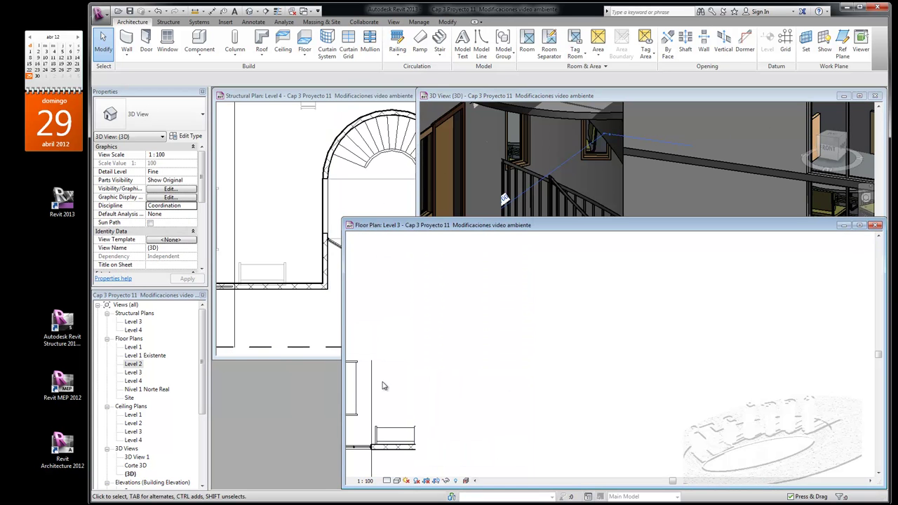
{"action": "mouse_move", "coordinate": [571, 228]}
{"action": "left_mouse_down"}
{"action": "mouse_move", "coordinate": [559, 207]}
{"action": "mouse_move", "coordinate": [461, 146]}
{"action": "left_mouse_up"}
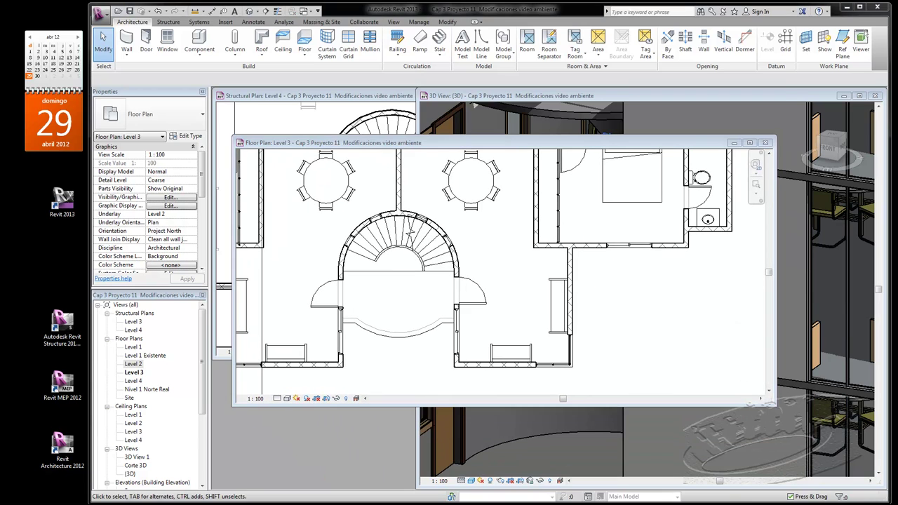
{"action": "left_click", "coordinate": [294, 261]}
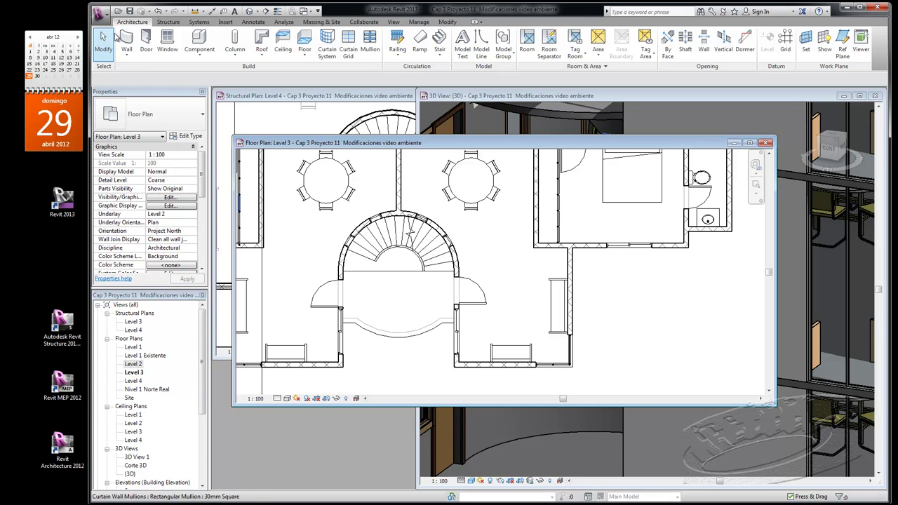
{"action": "left_click", "coordinate": [129, 42]}
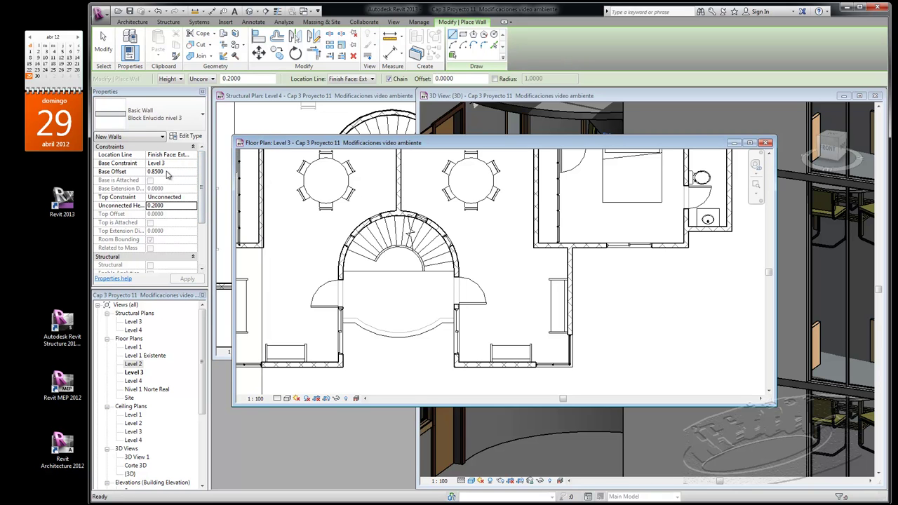
- Pick the Level 3 landing's curved floor edge for a 0.85-high wall at 0 base offset
{"action": "left_click", "coordinate": [166, 172]}
{"action": "type", "text": "00"}
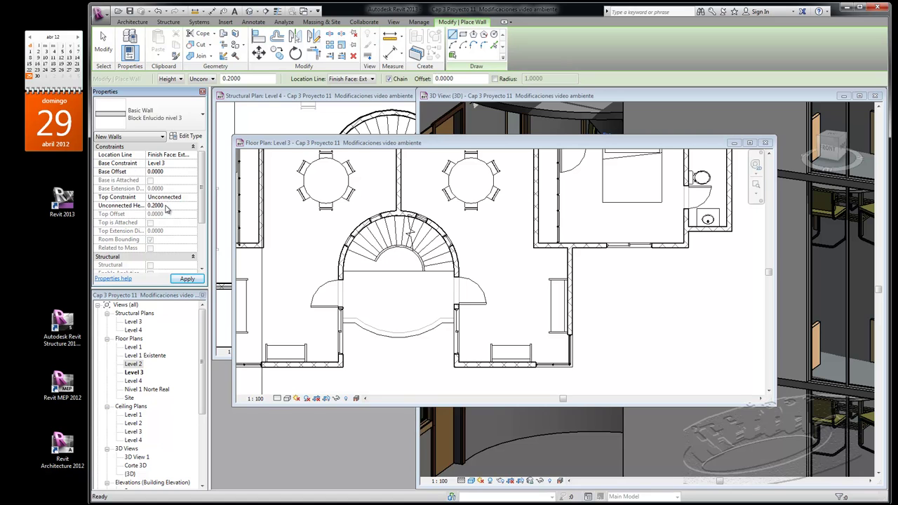
{"action": "left_click", "coordinate": [174, 207]}
{"action": "type", "text": "0.85"}
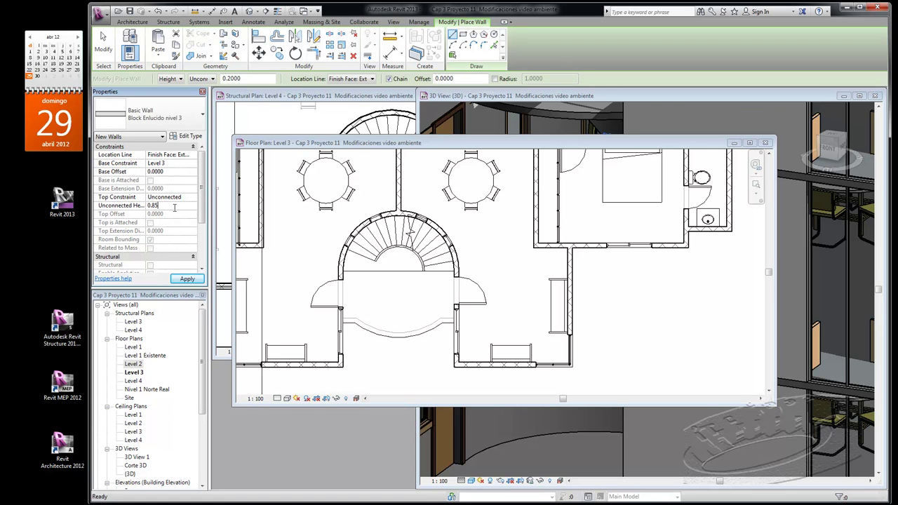
{"action": "left_click", "coordinate": [187, 280]}
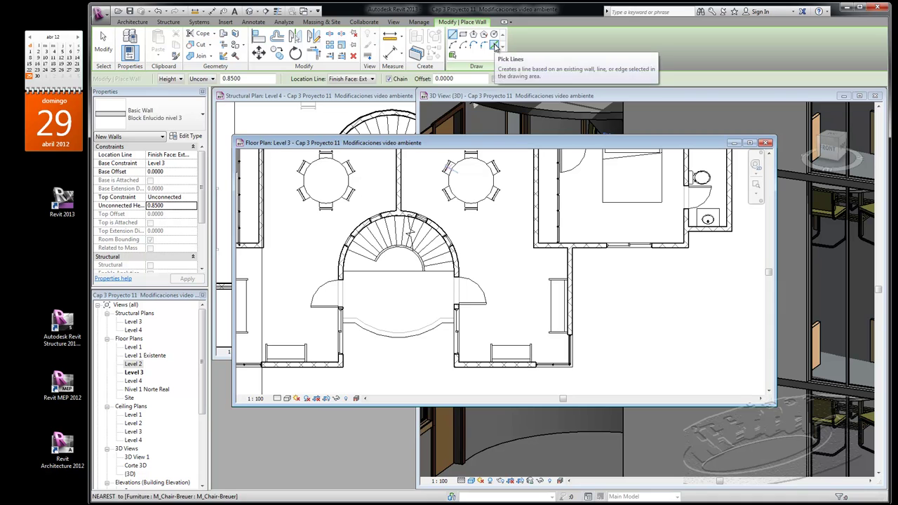
{"action": "left_click", "coordinate": [494, 46]}
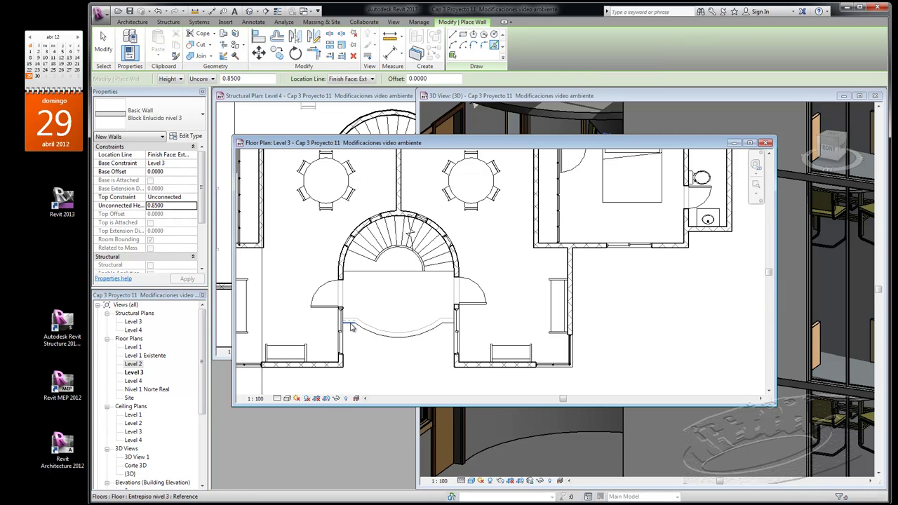
{"action": "scroll", "coordinate": [352, 326], "scroll_direction": "up", "scroll_amount": 3}
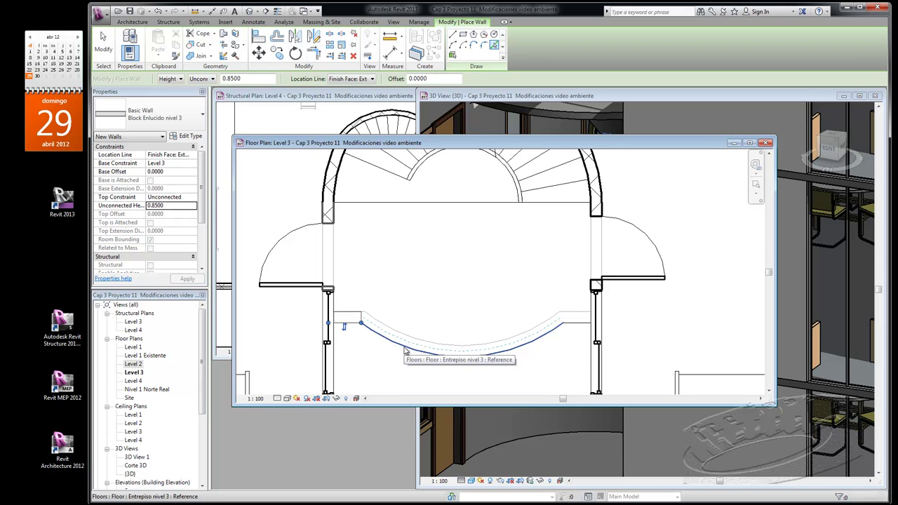
{"action": "left_click", "coordinate": [460, 349]}
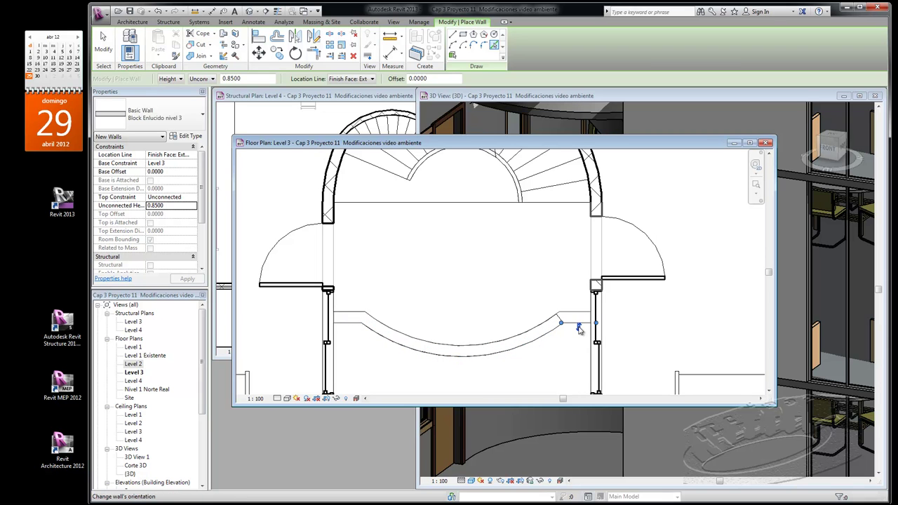
{"action": "left_click", "coordinate": [103, 44]}
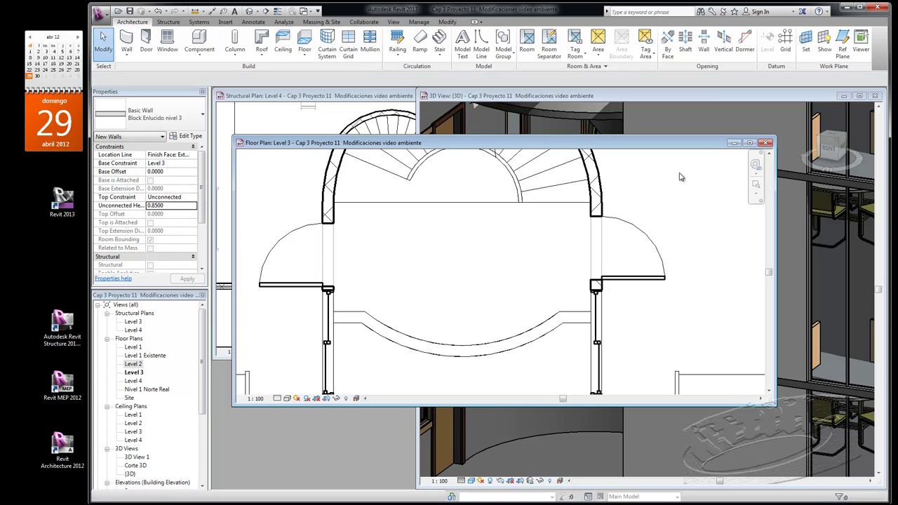
{"action": "left_click", "coordinate": [677, 180]}
- Zoom the 3D view, then open the Level 4 structural plan and select the landing floor
{"action": "left_click", "coordinate": [765, 142]}
{"action": "scroll", "coordinate": [591, 335], "scroll_direction": "down", "scroll_amount": 2}
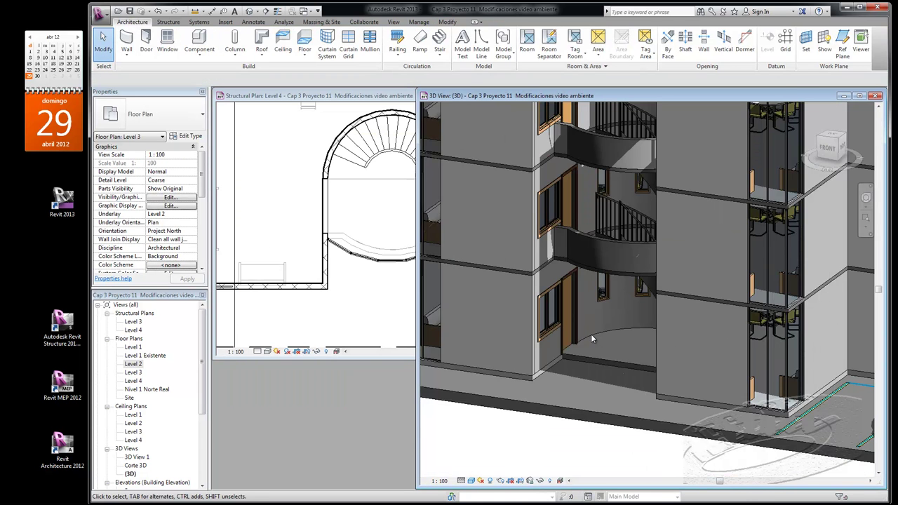
{"action": "scroll", "coordinate": [591, 332], "scroll_direction": "down", "scroll_amount": 3}
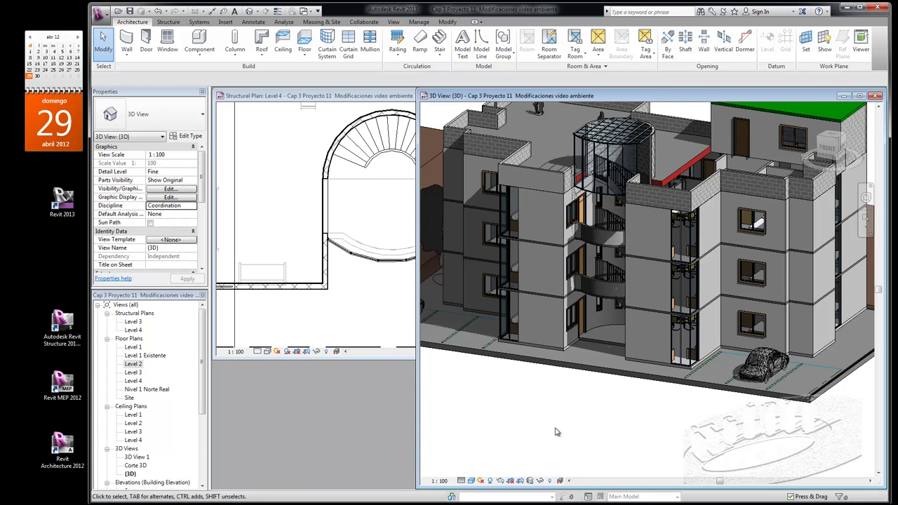
{"action": "scroll", "coordinate": [618, 225], "scroll_direction": "up", "scroll_amount": 3}
{"action": "scroll", "coordinate": [617, 225], "scroll_direction": "up", "scroll_amount": 3}
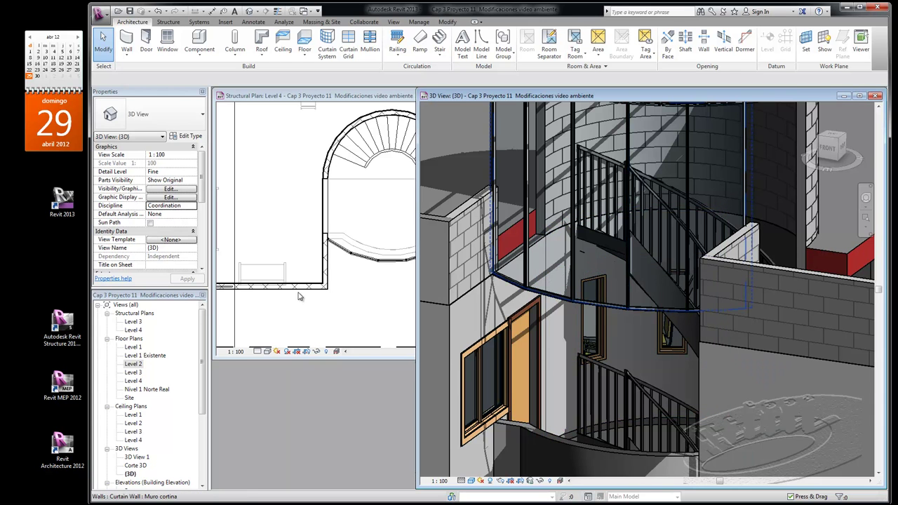
{"action": "double_click", "coordinate": [135, 330]}
{"action": "left_click", "coordinate": [392, 205]}
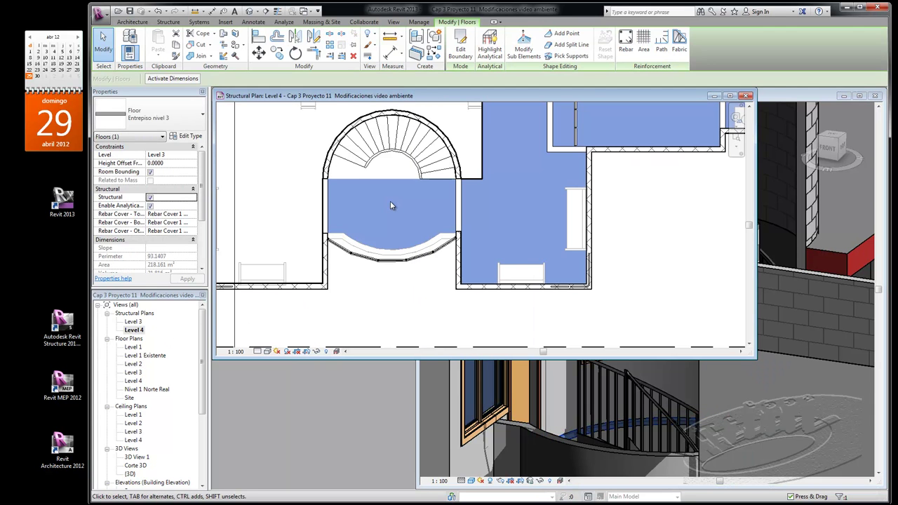
- Enter and exit the landing floor's boundary sketch without changes, then deselect it
{"action": "left_click", "coordinate": [461, 47]}
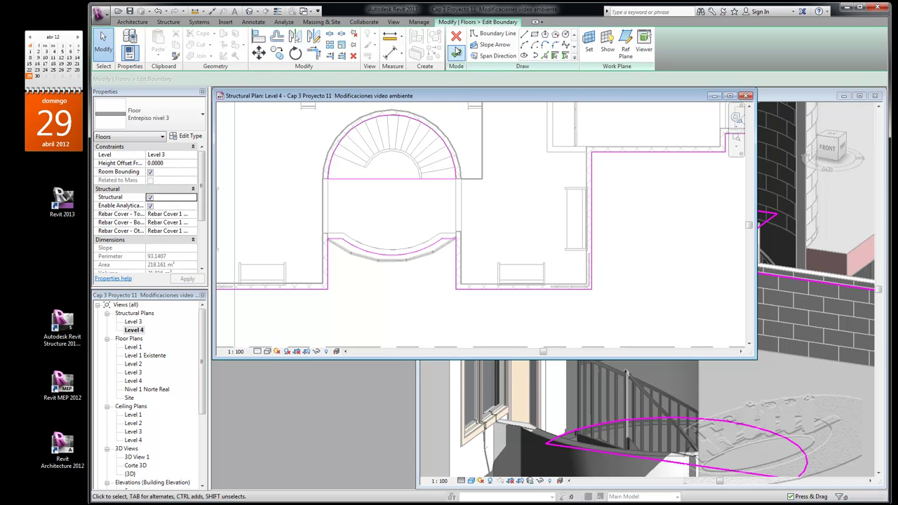
{"action": "left_click", "coordinate": [457, 38]}
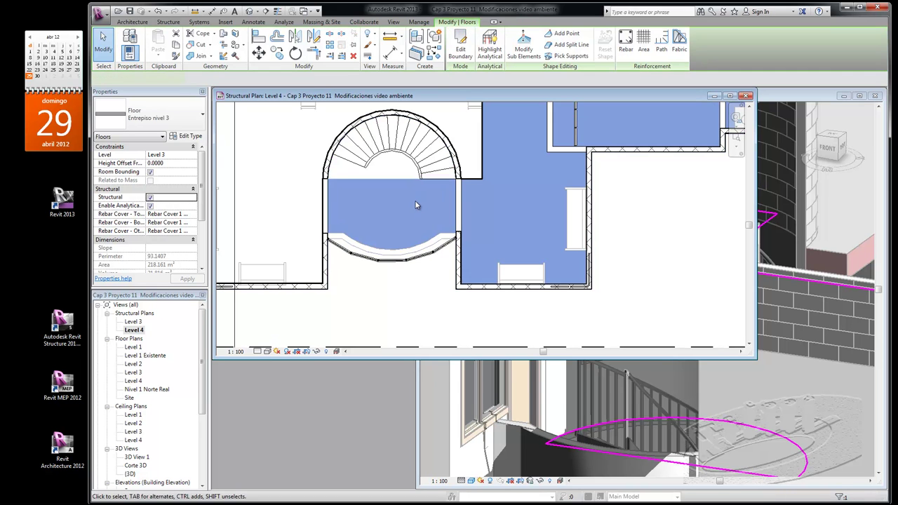
{"action": "left_click", "coordinate": [417, 204]}
{"action": "scroll", "coordinate": [428, 253], "scroll_direction": "up", "scroll_amount": 3}
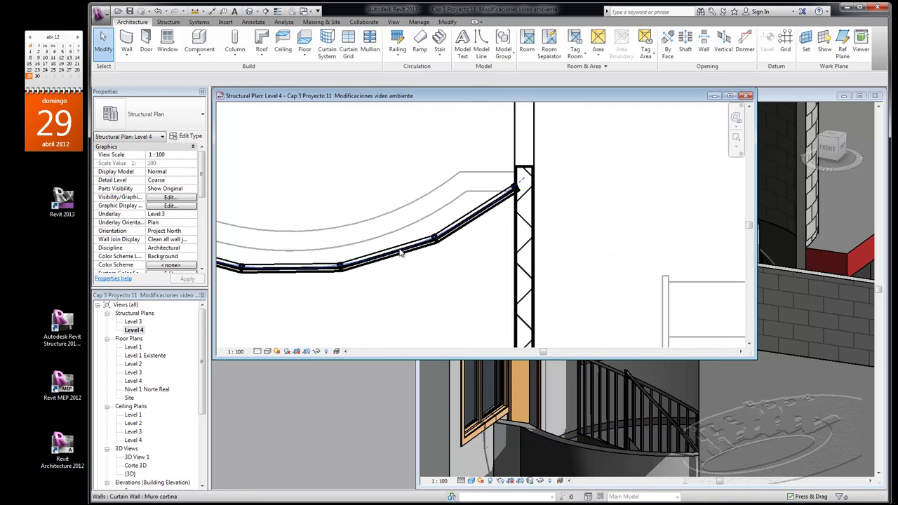
{"action": "scroll", "coordinate": [470, 247], "scroll_direction": "up", "scroll_amount": 1}
- Bring the 3D view forward and zoom in and out to inspect the building
{"action": "left_click", "coordinate": [769, 388]}
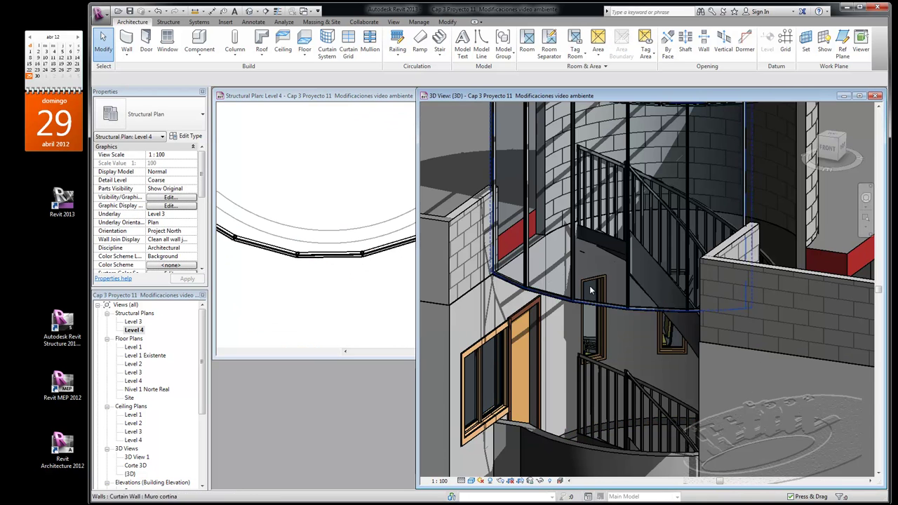
{"action": "scroll", "coordinate": [517, 224], "scroll_direction": "down", "scroll_amount": 3}
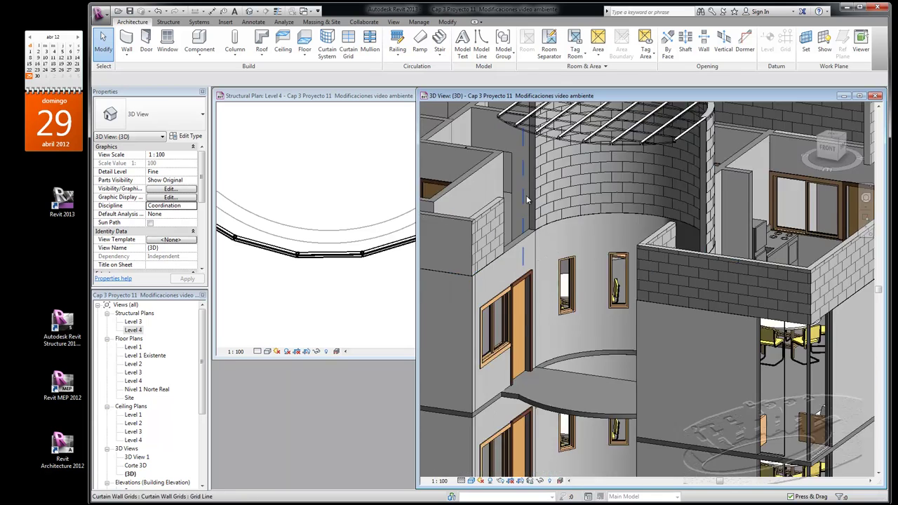
{"action": "scroll", "coordinate": [527, 195], "scroll_direction": "down", "scroll_amount": 3}
{"action": "scroll", "coordinate": [561, 197], "scroll_direction": "down", "scroll_amount": 1}
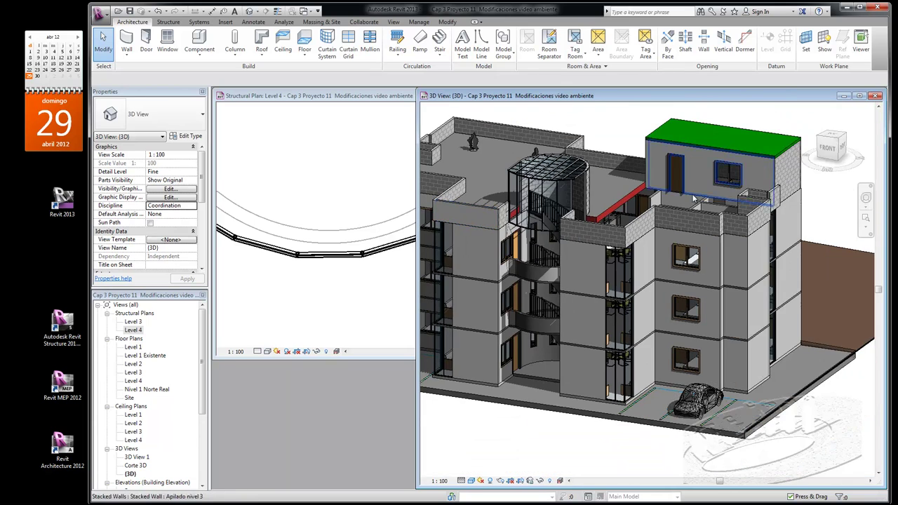
{"action": "scroll", "coordinate": [708, 160], "scroll_direction": "up", "scroll_amount": 4}
{"action": "scroll", "coordinate": [711, 151], "scroll_direction": "up", "scroll_amount": 1}
{"action": "scroll", "coordinate": [711, 151], "scroll_direction": "up", "scroll_amount": 2}
- Make the Level 4 structural plan window narrower and taller beside the 3D view
{"action": "scroll", "coordinate": [711, 150], "scroll_direction": "down", "scroll_amount": 2}
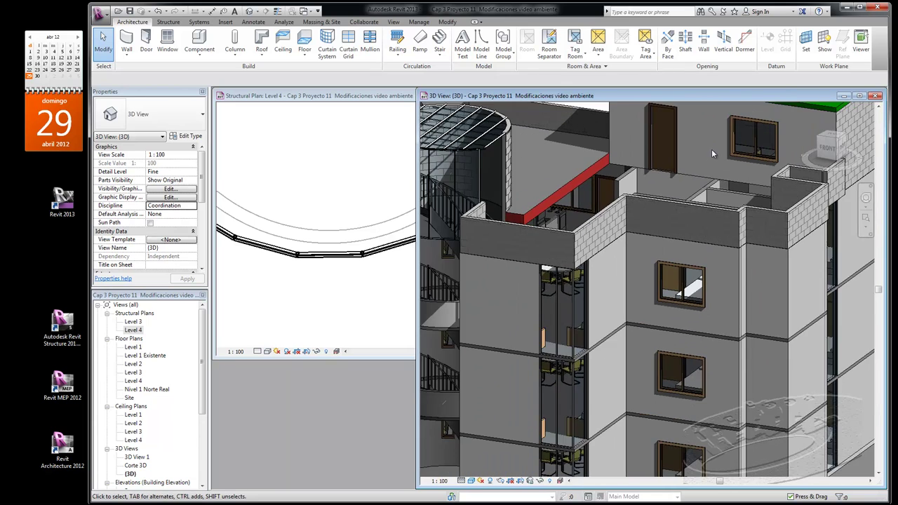
{"action": "scroll", "coordinate": [712, 149], "scroll_direction": "down", "scroll_amount": 3}
{"action": "left_click", "coordinate": [334, 184]}
{"action": "scroll", "coordinate": [388, 279], "scroll_direction": "down", "scroll_amount": 2}
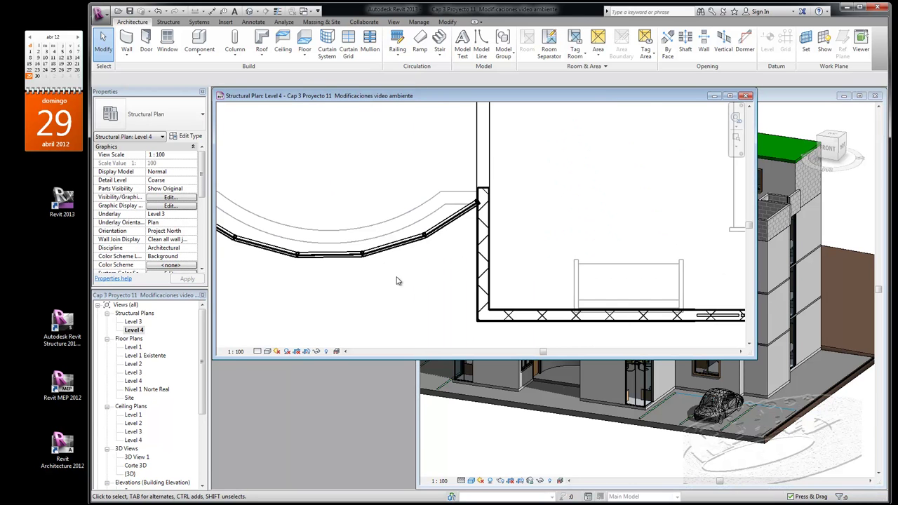
{"action": "scroll", "coordinate": [481, 263], "scroll_direction": "down", "scroll_amount": 2}
{"action": "left_click_drag", "start_coordinate": [756, 193], "coordinate": [510, 192]}
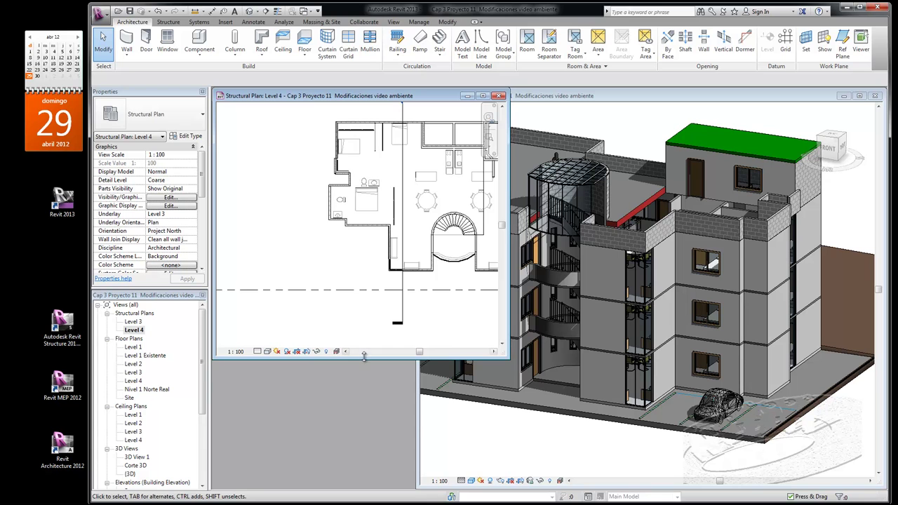
{"action": "left_click_drag", "start_coordinate": [363, 358], "coordinate": [351, 491]}
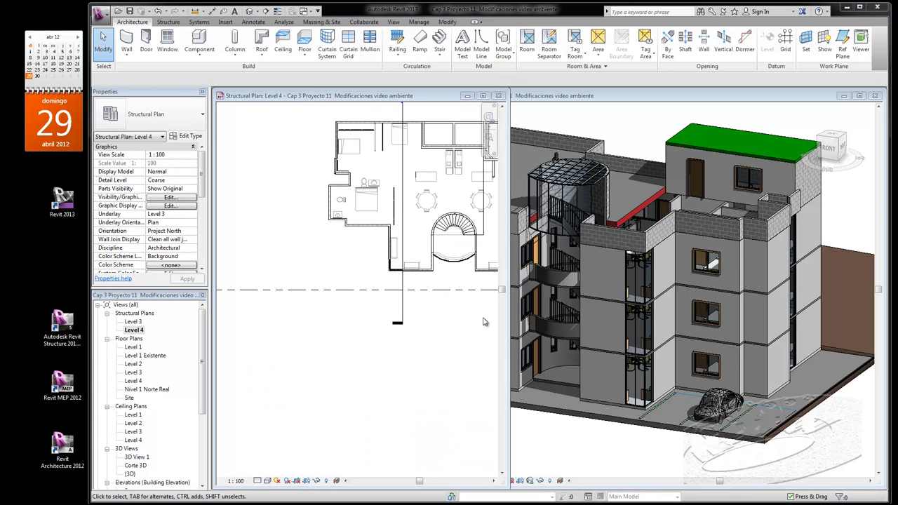
{"action": "left_click", "coordinate": [461, 343]}
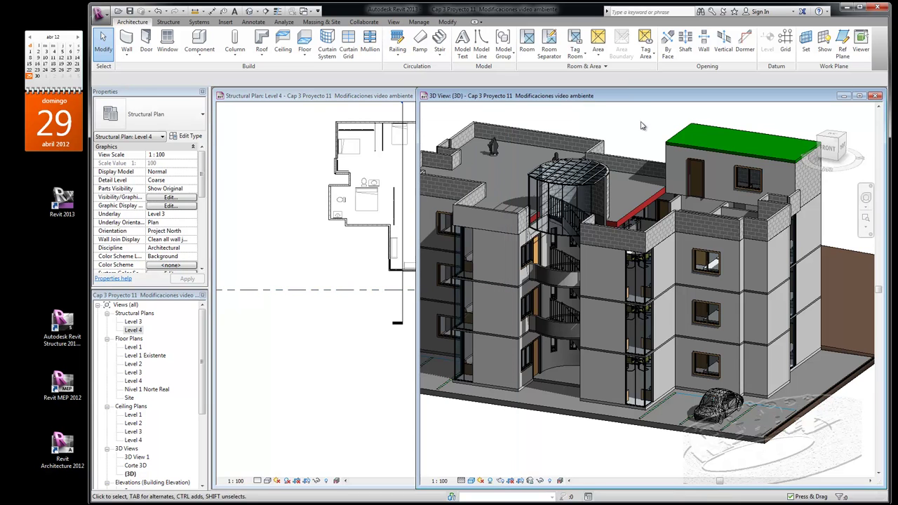
- Return to the 3D view, then show the application menu's Recent Documents list
{"action": "left_click", "coordinate": [644, 125]}
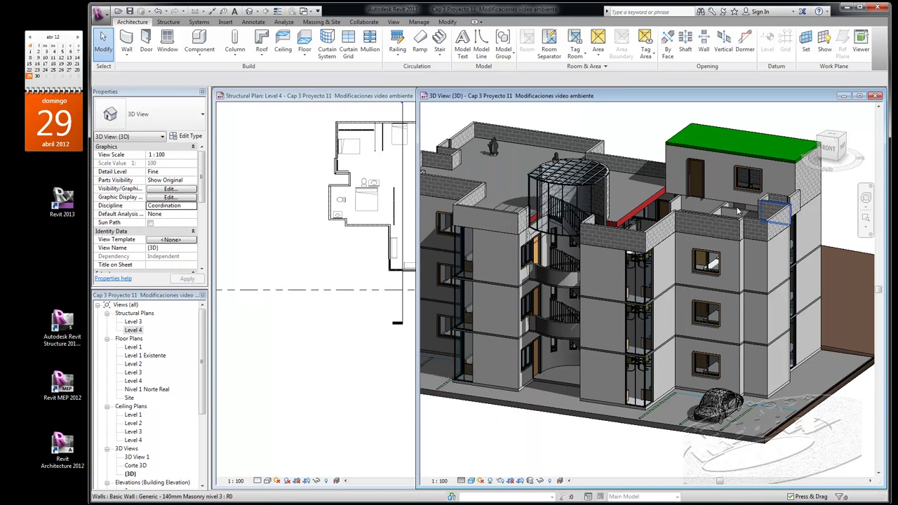
{"action": "scroll", "coordinate": [744, 206], "scroll_direction": "up", "scroll_amount": 4}
{"action": "scroll", "coordinate": [754, 207], "scroll_direction": "down", "scroll_amount": 8}
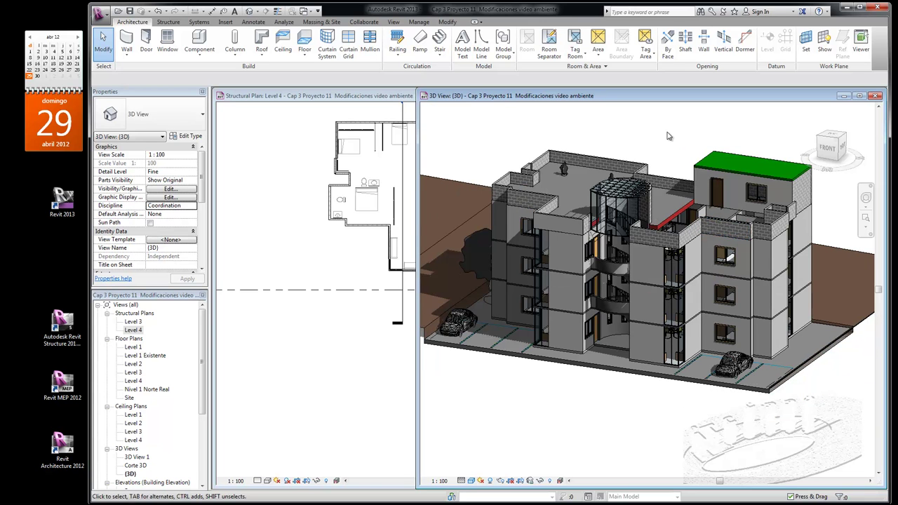
{"action": "left_click", "coordinate": [100, 14]}
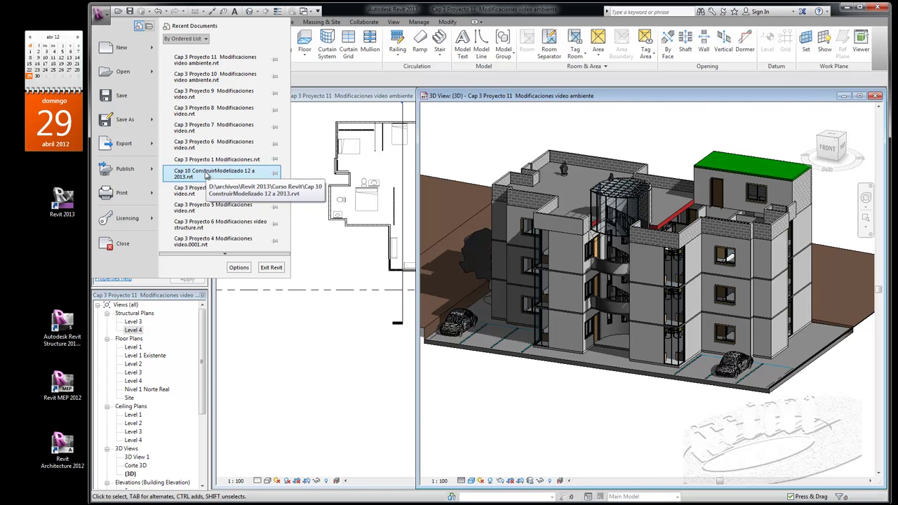
- Open 'Cap 3 Proyecto 8 Modificaciones video.rvt' from Recent Documents
{"action": "left_click", "coordinate": [223, 111]}
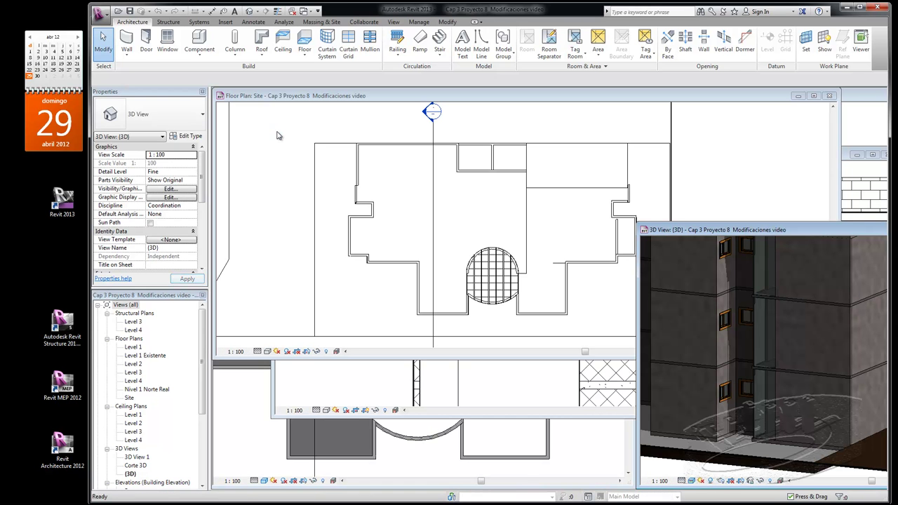
- Orbit to the Proyecto 8 rooftop and select the Basic Roof 'Cubierta nivel 4'
{"action": "left_click", "coordinate": [698, 323]}
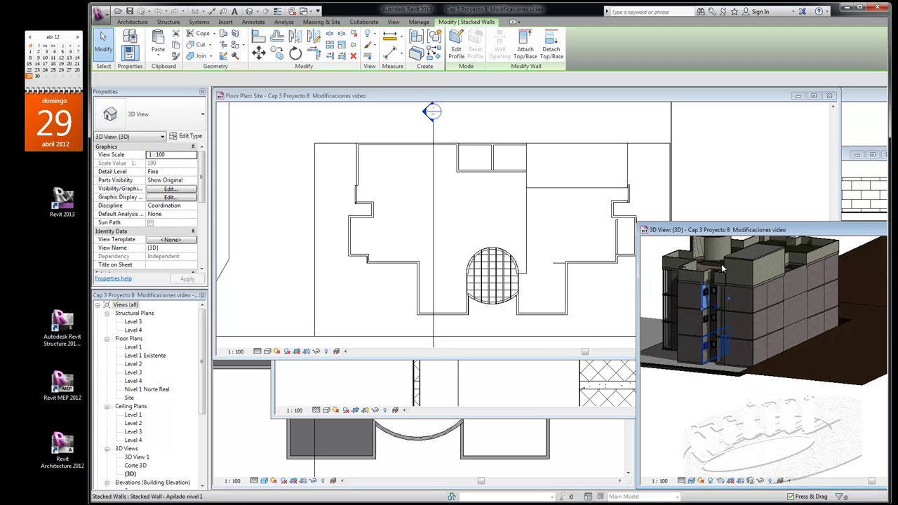
{"action": "middle_click_drag", "start_coordinate": [704, 321], "coordinate": [732, 303], "text": "shift"}
{"action": "scroll", "coordinate": [732, 303], "scroll_direction": "up", "scroll_amount": 5}
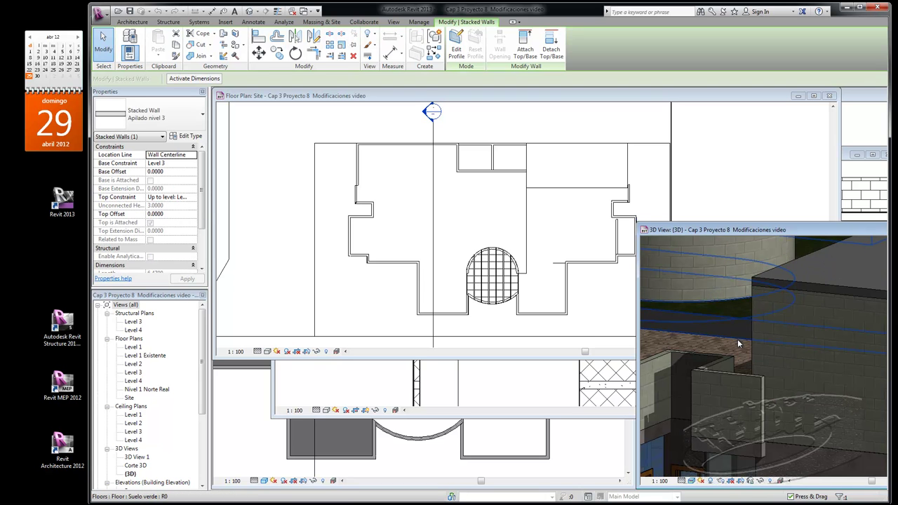
{"action": "left_click", "coordinate": [585, 167]}
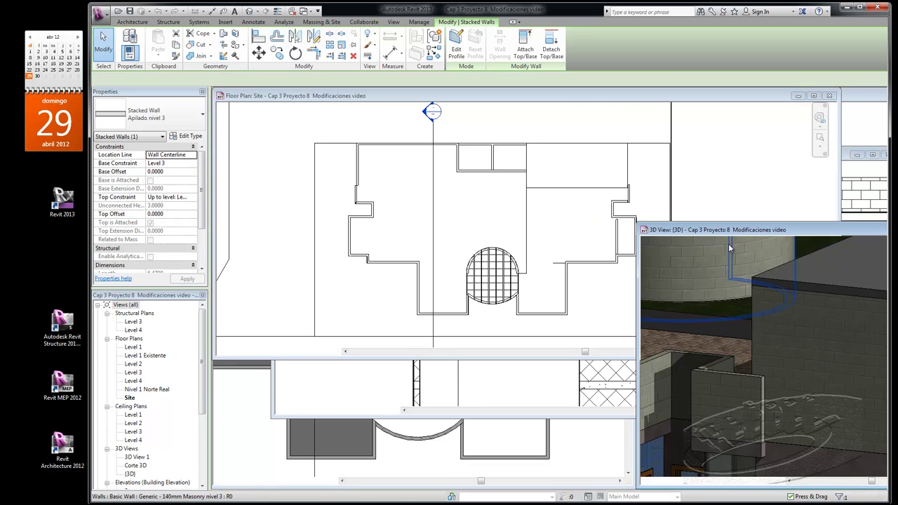
{"action": "middle_click_drag", "start_coordinate": [740, 252], "coordinate": [716, 262], "text": "shift"}
{"action": "scroll", "coordinate": [716, 262], "scroll_direction": "down", "scroll_amount": 3}
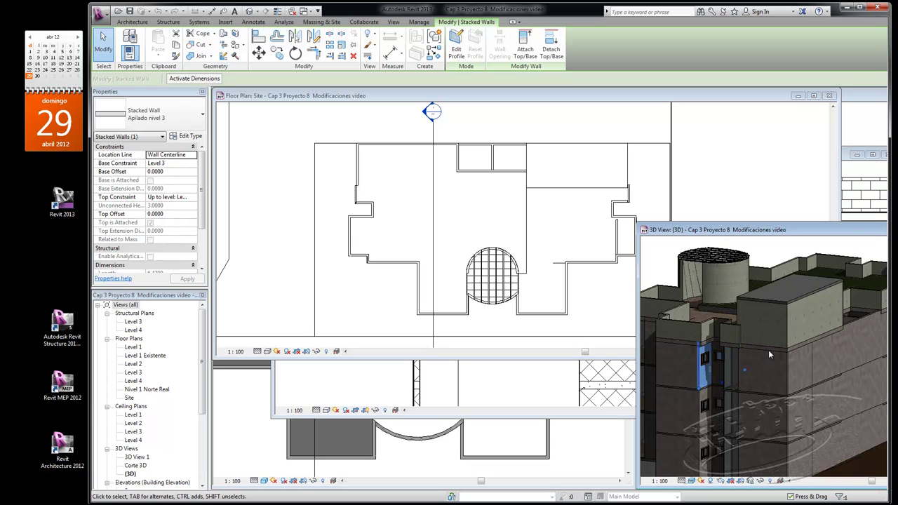
{"action": "scroll", "coordinate": [768, 350], "scroll_direction": "up", "scroll_amount": 2}
{"action": "scroll", "coordinate": [772, 349], "scroll_direction": "up", "scroll_amount": 2}
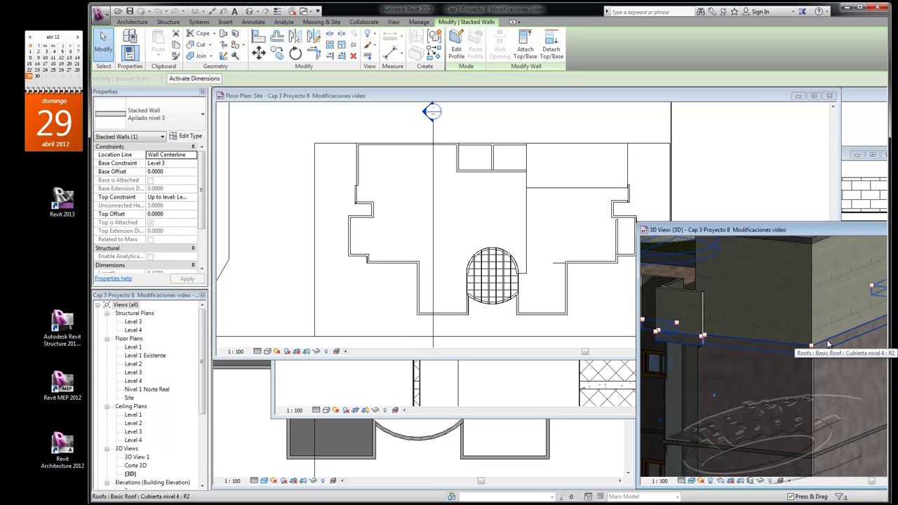
{"action": "left_click", "coordinate": [748, 335]}
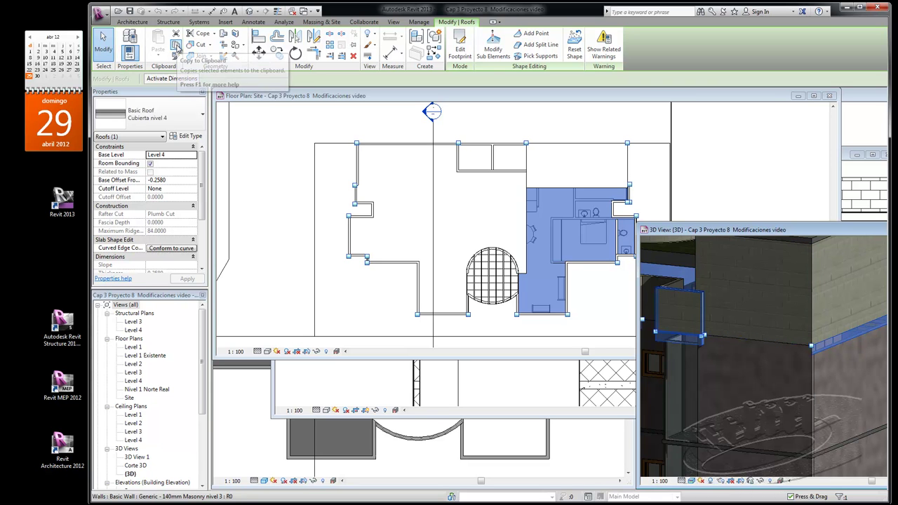
- Copy the 'Cubierta nivel 4' roof to the clipboard and list the open documents
{"action": "left_click", "coordinate": [176, 45]}
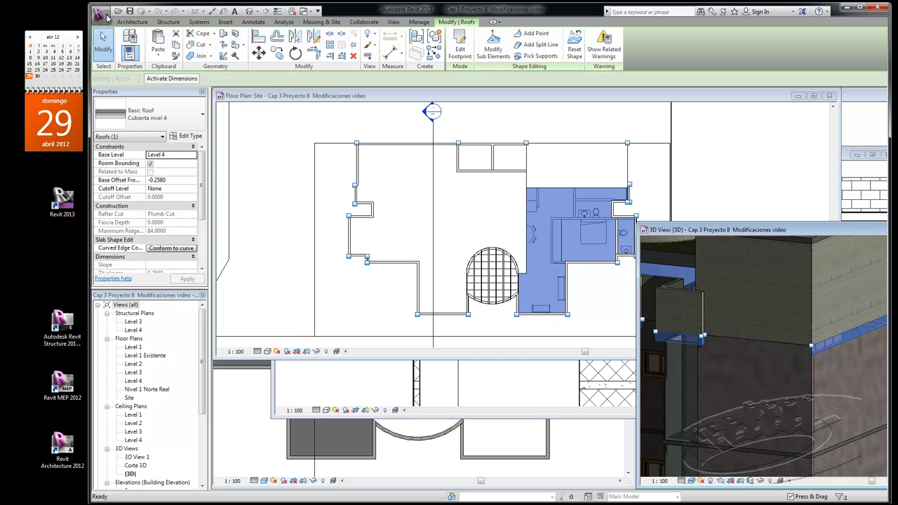
{"action": "left_click", "coordinate": [105, 15]}
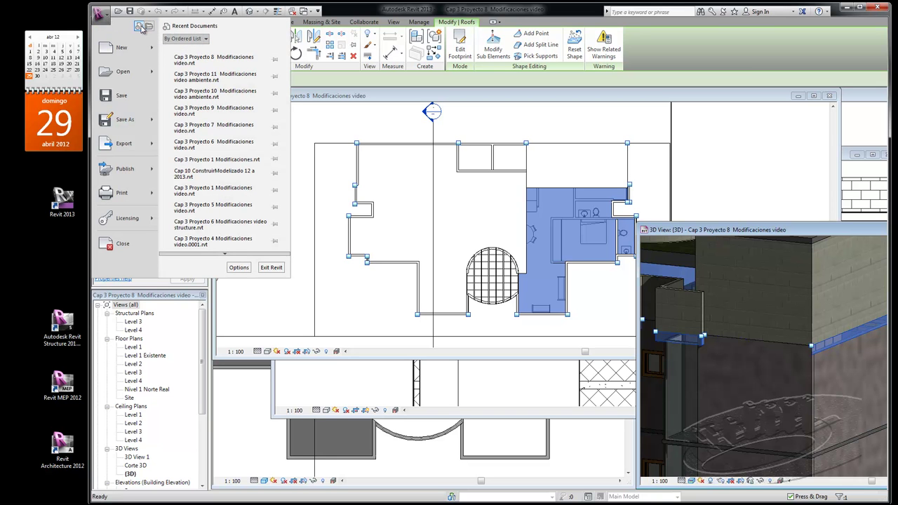
{"action": "left_click", "coordinate": [148, 26]}
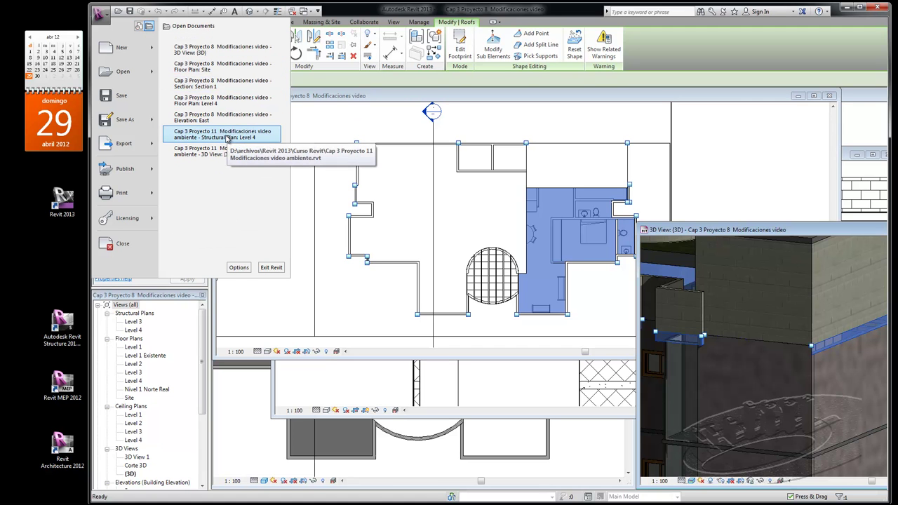
- Paste the roof into Proyecto 11's Level 4 structural plan, aligned to Level 4
{"action": "left_click", "coordinate": [230, 135]}
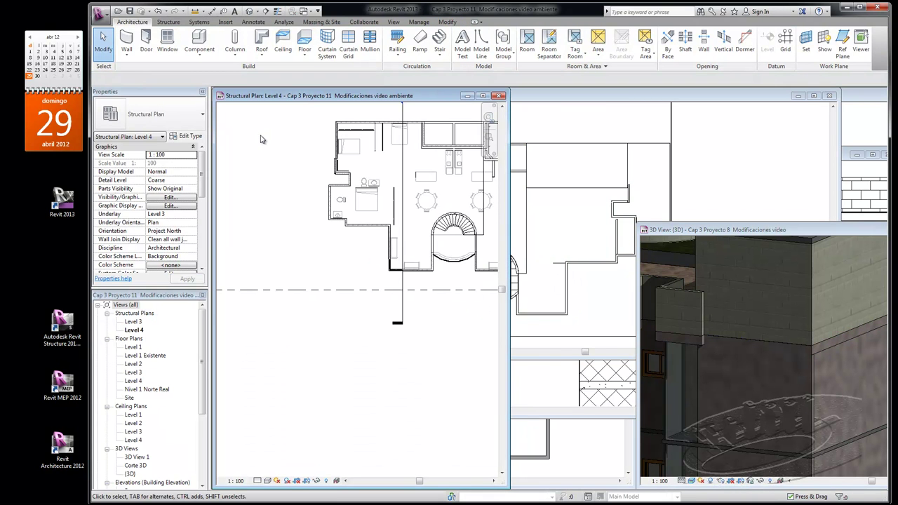
{"action": "scroll", "coordinate": [265, 175], "scroll_direction": "down", "scroll_amount": 2}
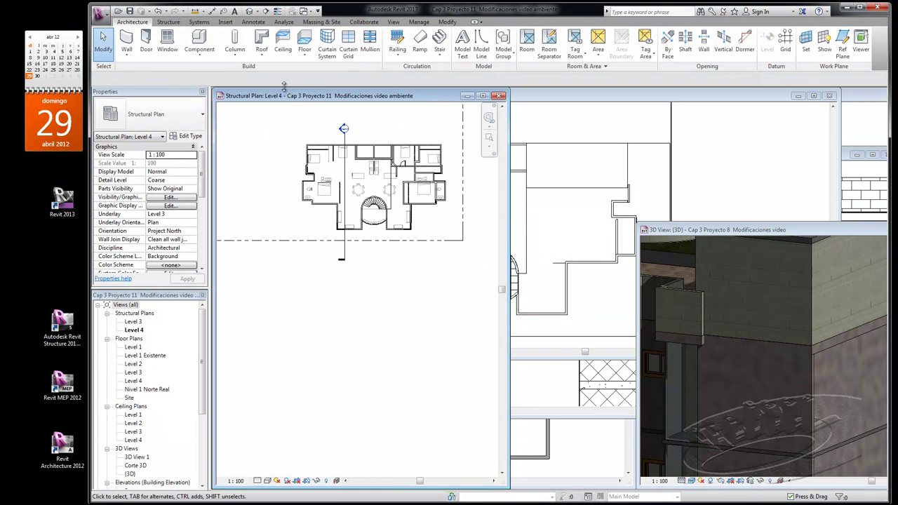
{"action": "left_click", "coordinate": [446, 22]}
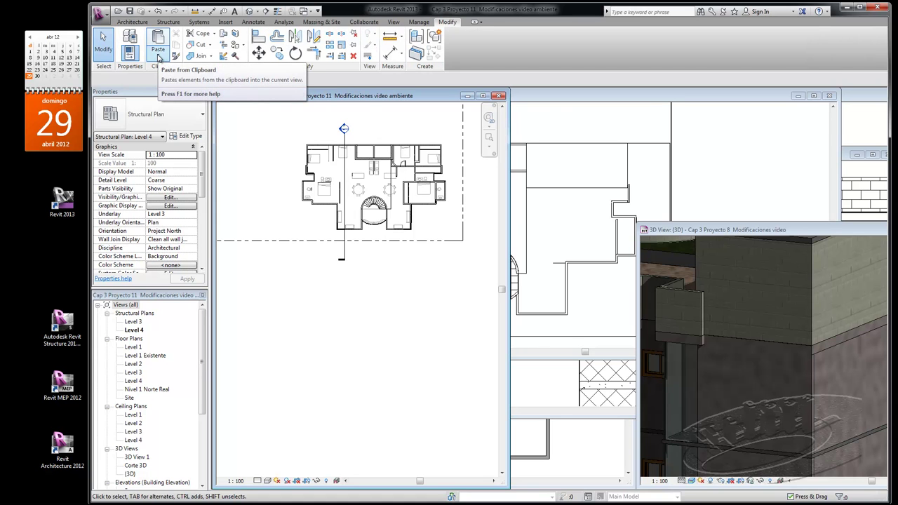
{"action": "left_click", "coordinate": [159, 58]}
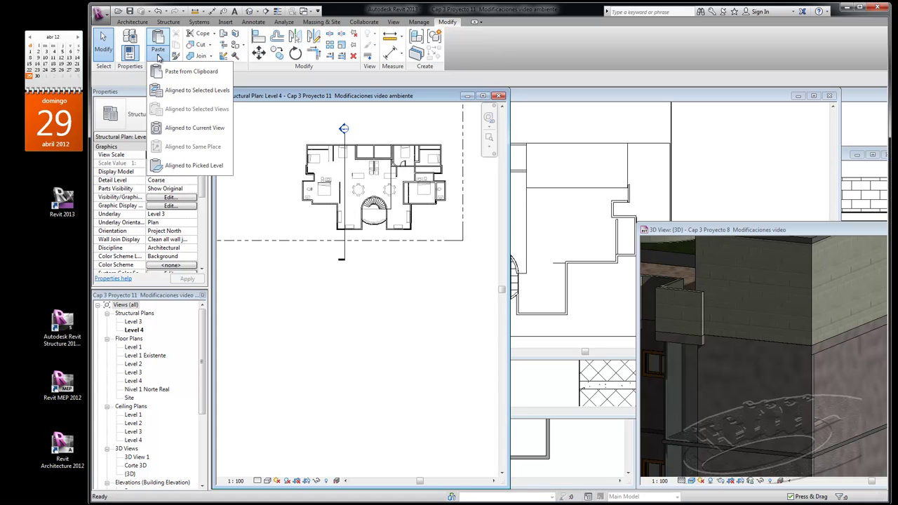
{"action": "left_click", "coordinate": [181, 91]}
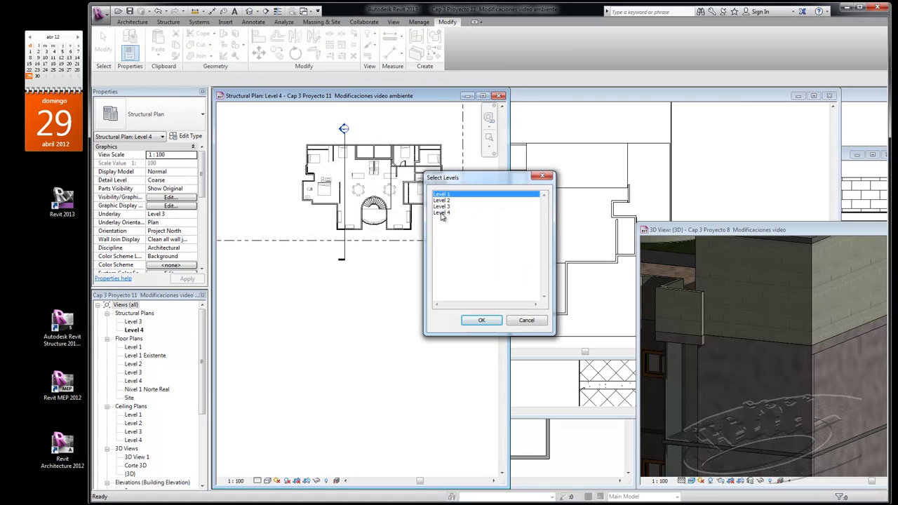
{"action": "left_click", "coordinate": [441, 214]}
{"action": "left_click", "coordinate": [481, 320]}
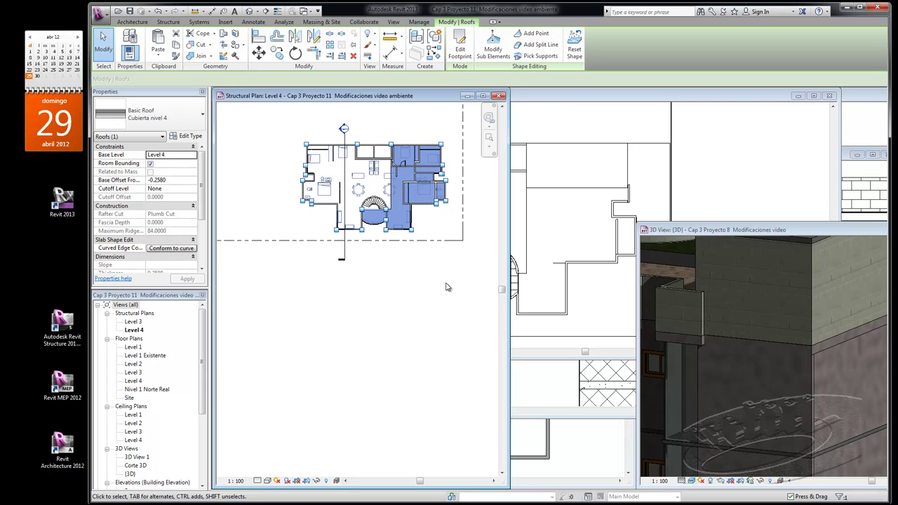
{"action": "left_click", "coordinate": [448, 288]}
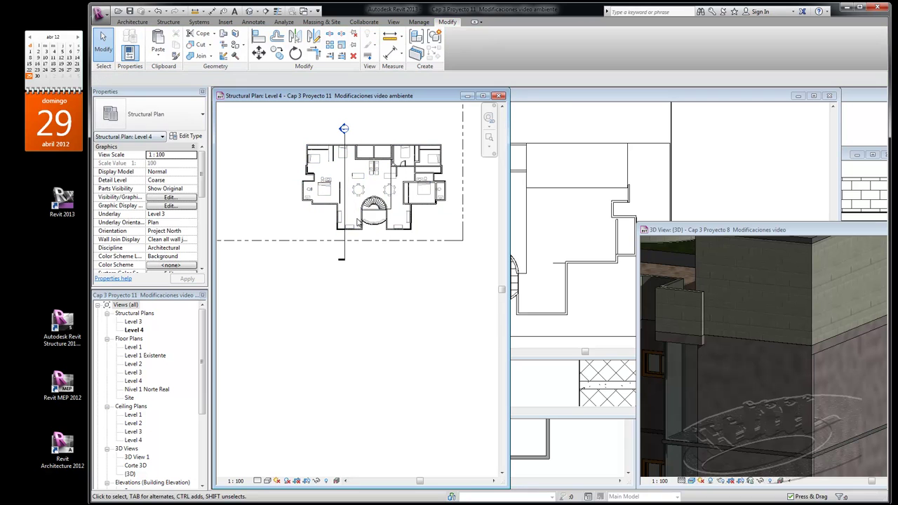
- Close the Proyecto 8 project from its 3D view
{"action": "left_click", "coordinate": [780, 264]}
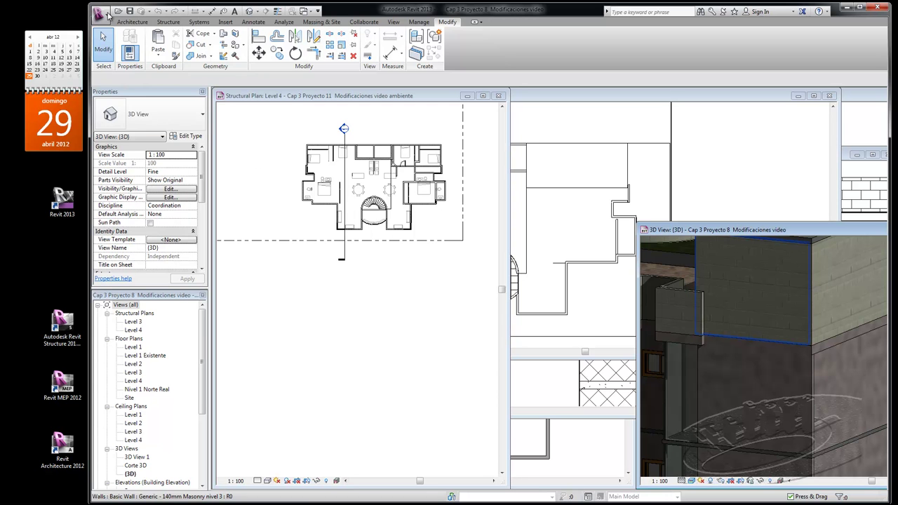
{"action": "left_click", "coordinate": [101, 14]}
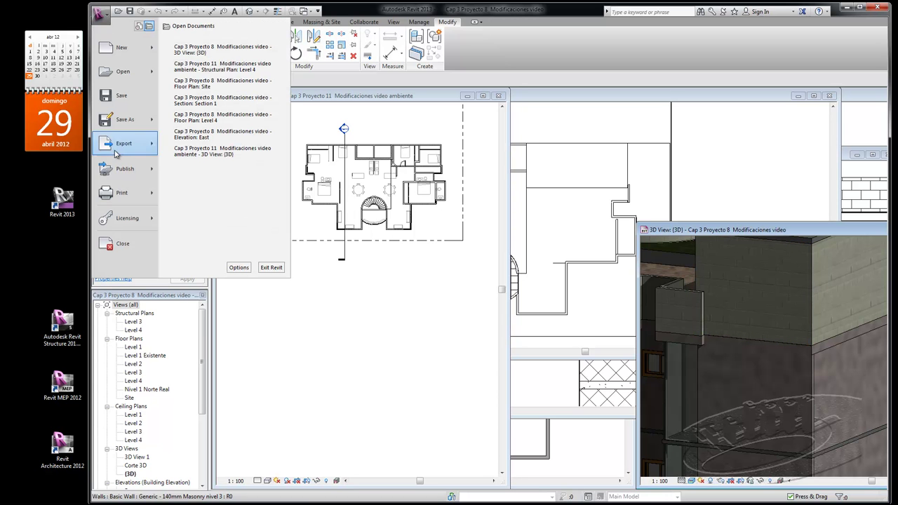
{"action": "left_click", "coordinate": [126, 245]}
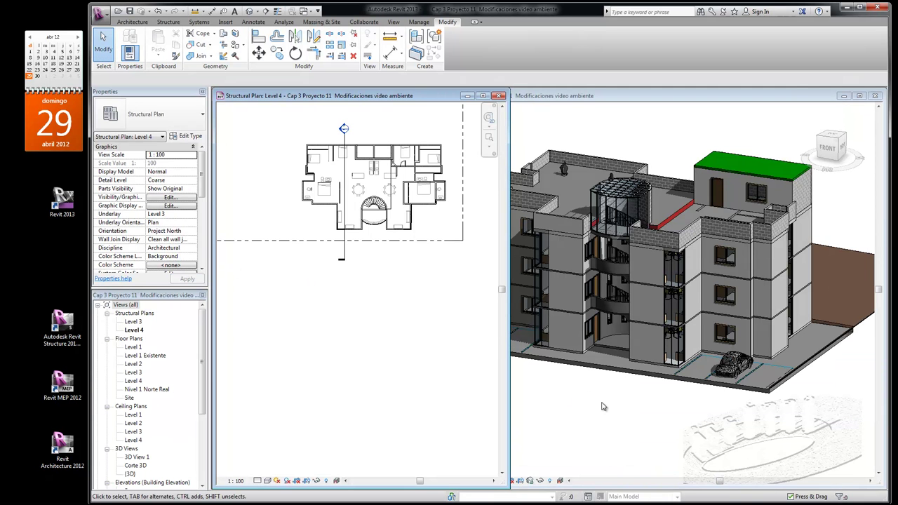
- Zoom around Proyecto 11's 3D view to inspect the pasted Level 4 roof
{"action": "left_click", "coordinate": [603, 406]}
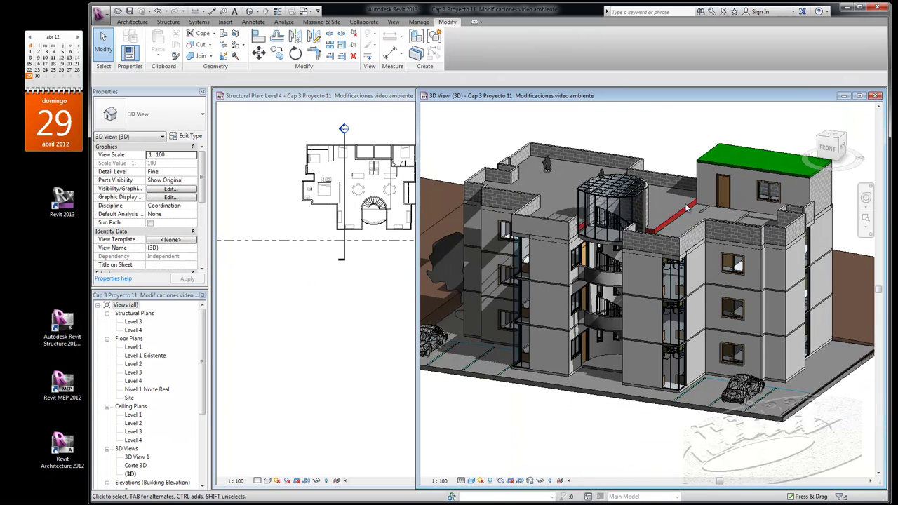
{"action": "scroll", "coordinate": [688, 208], "scroll_direction": "up", "scroll_amount": 2}
{"action": "scroll", "coordinate": [698, 218], "scroll_direction": "up", "scroll_amount": 2}
{"action": "scroll", "coordinate": [530, 112], "scroll_direction": "up", "scroll_amount": 1}
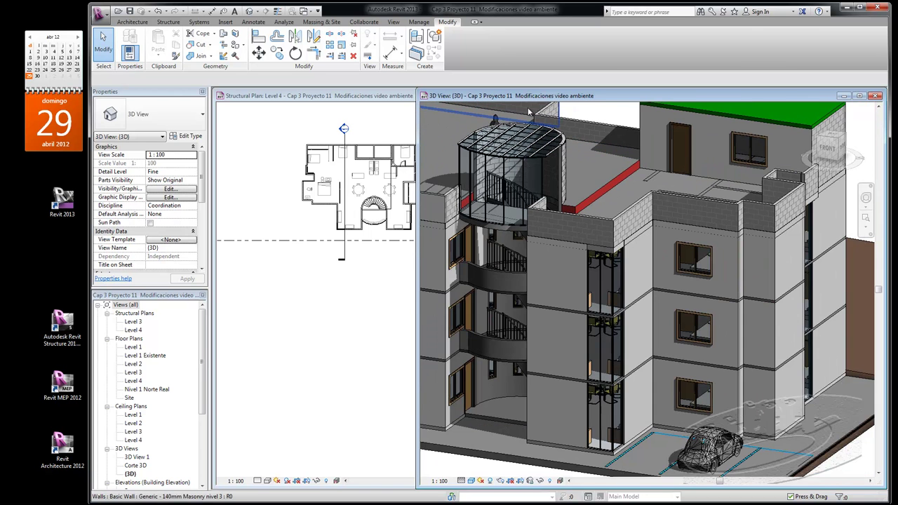
{"action": "scroll", "coordinate": [615, 125], "scroll_direction": "up", "scroll_amount": 2}
{"action": "scroll", "coordinate": [516, 121], "scroll_direction": "up", "scroll_amount": 1}
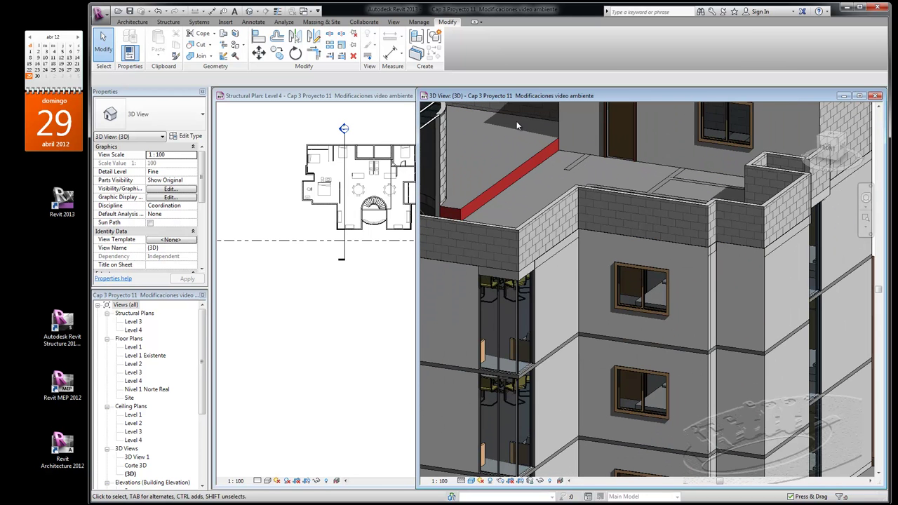
{"action": "scroll", "coordinate": [641, 186], "scroll_direction": "down", "scroll_amount": 1}
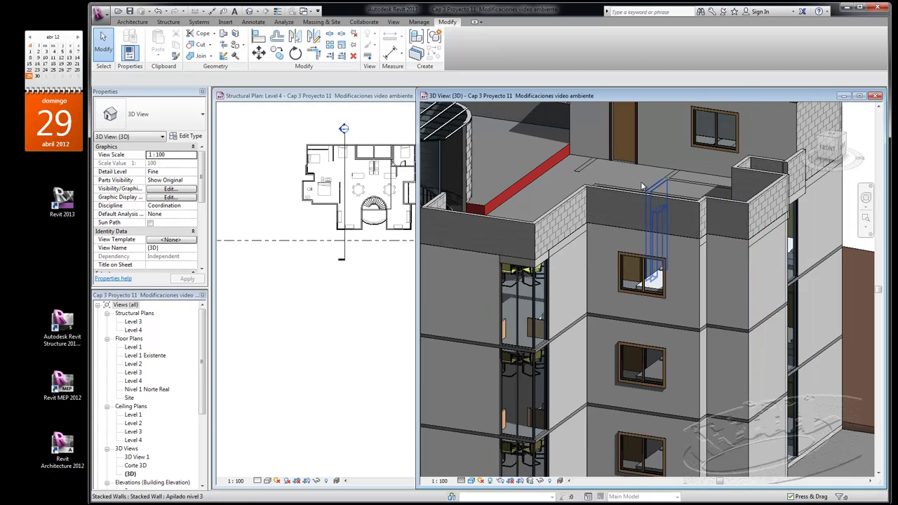
{"action": "scroll", "coordinate": [641, 186], "scroll_direction": "down", "scroll_amount": 2}
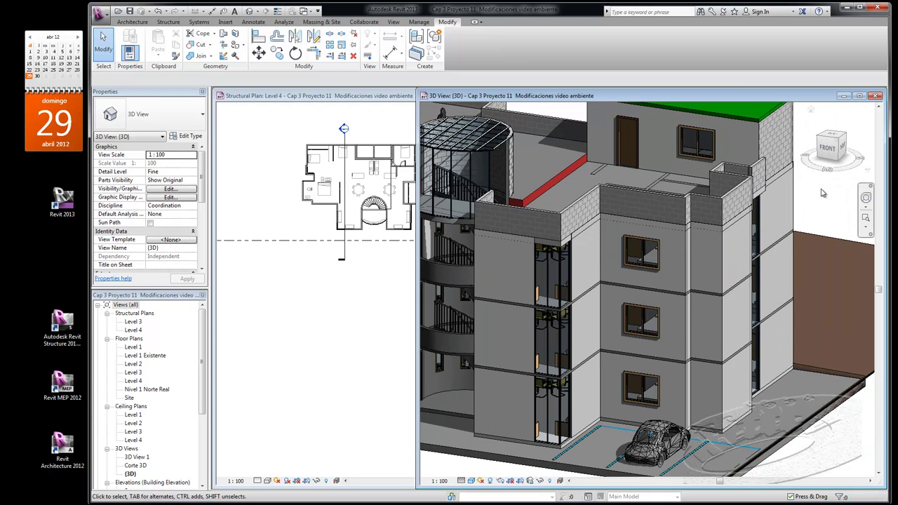
{"action": "scroll", "coordinate": [829, 198], "scroll_direction": "down", "scroll_amount": 1}
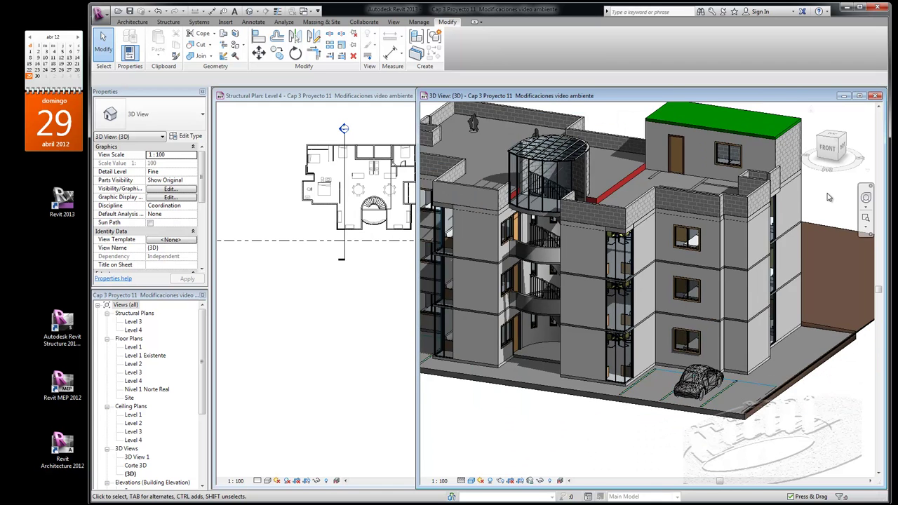
{"action": "scroll", "coordinate": [829, 197], "scroll_direction": "down", "scroll_amount": 1}
{"action": "scroll", "coordinate": [821, 203], "scroll_direction": "down", "scroll_amount": 1}
{"action": "scroll", "coordinate": [692, 127], "scroll_direction": "up", "scroll_amount": 2}
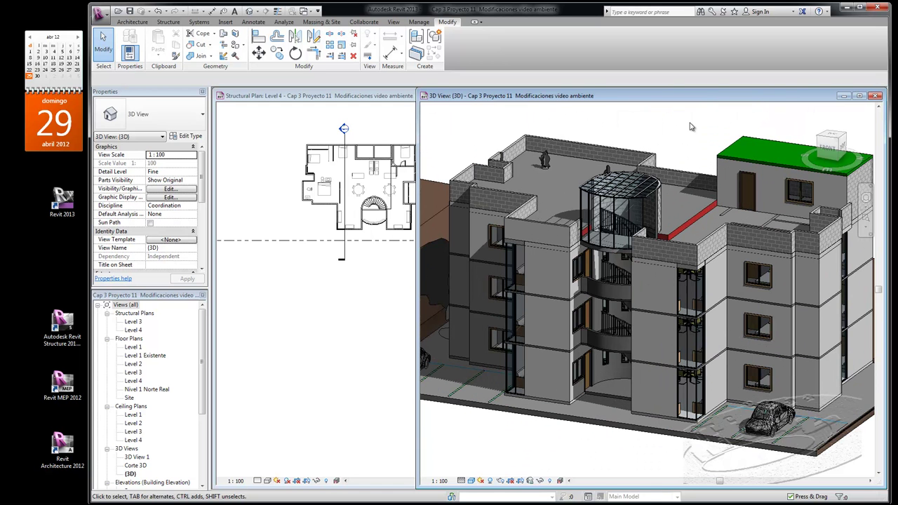